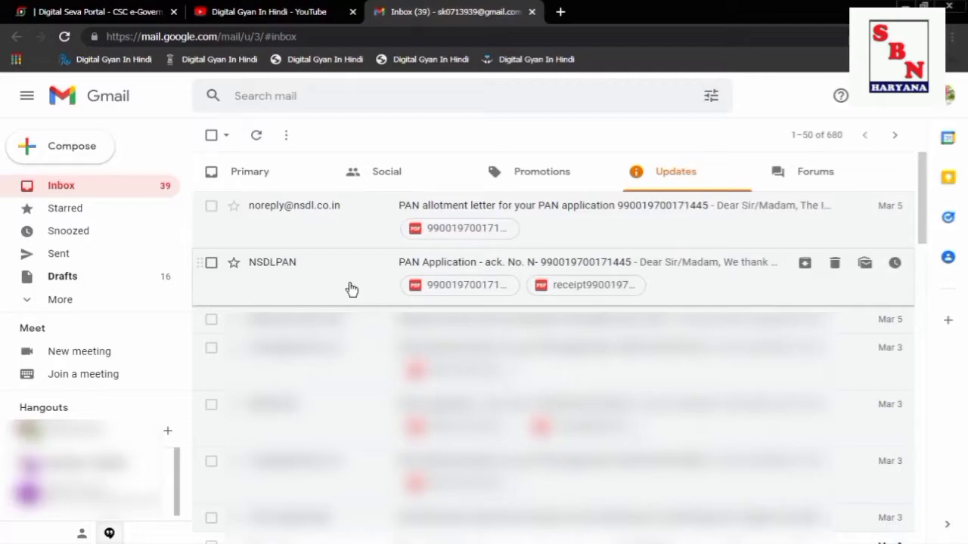
{"action": "left_click", "coordinate": [351, 287]}
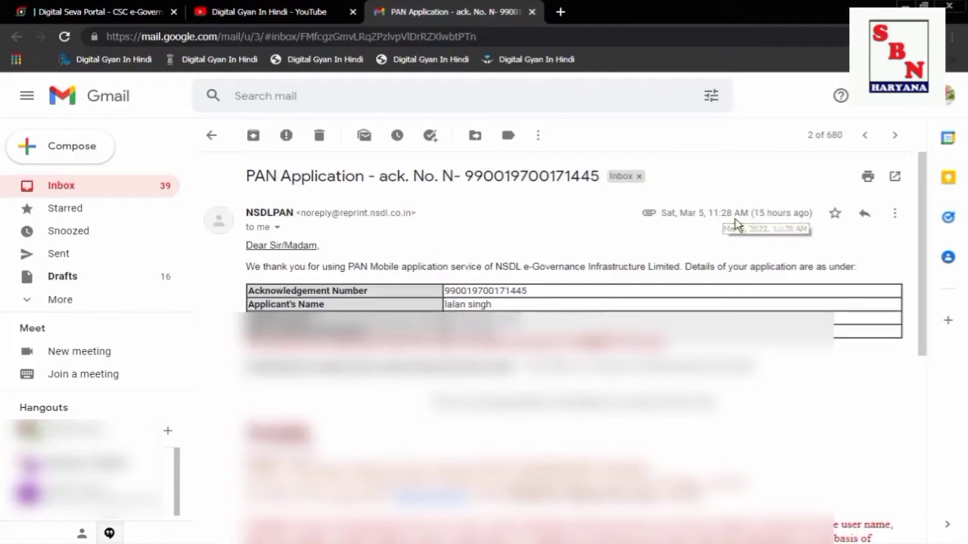
{"action": "left_click", "coordinate": [211, 138]}
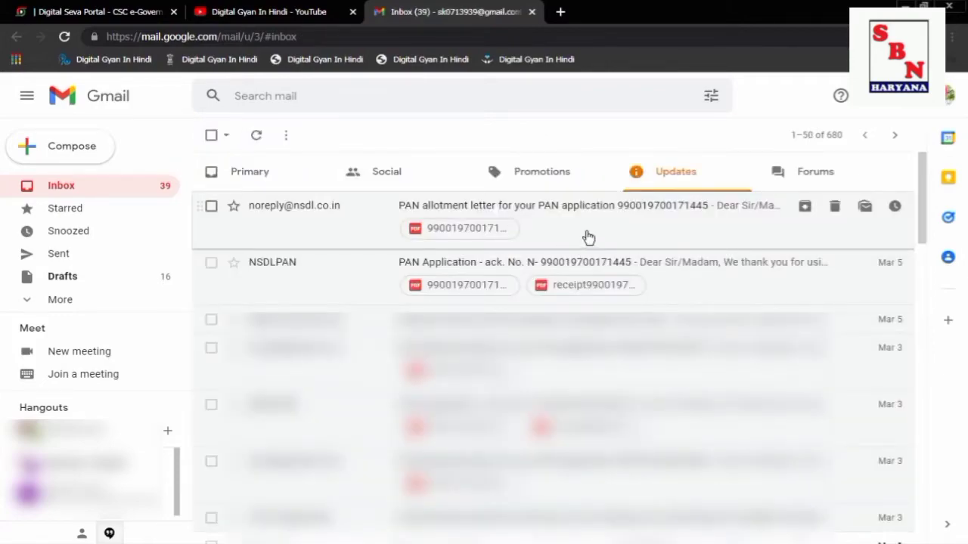
{"action": "left_click", "coordinate": [588, 238]}
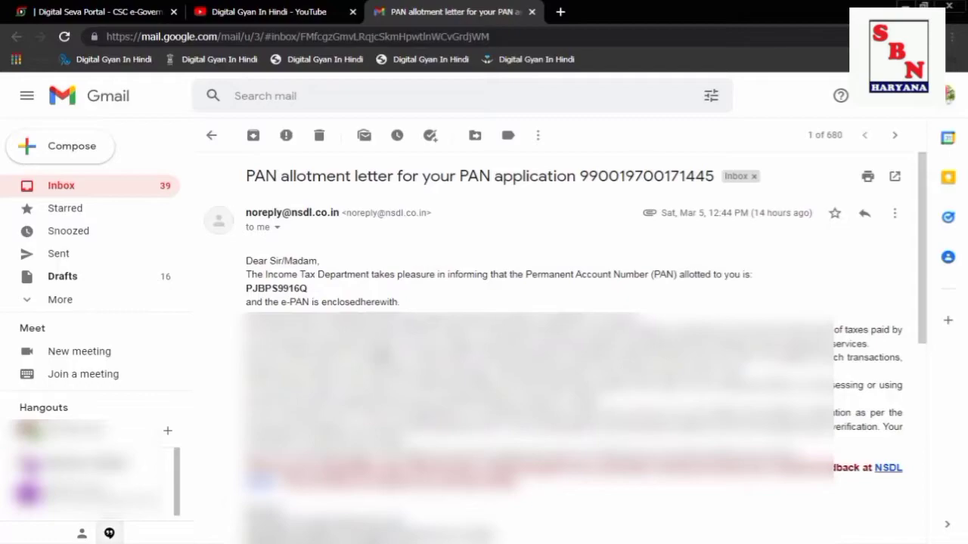
{"action": "scroll", "coordinate": [363, 303], "scroll_direction": "down", "scroll_amount": 6}
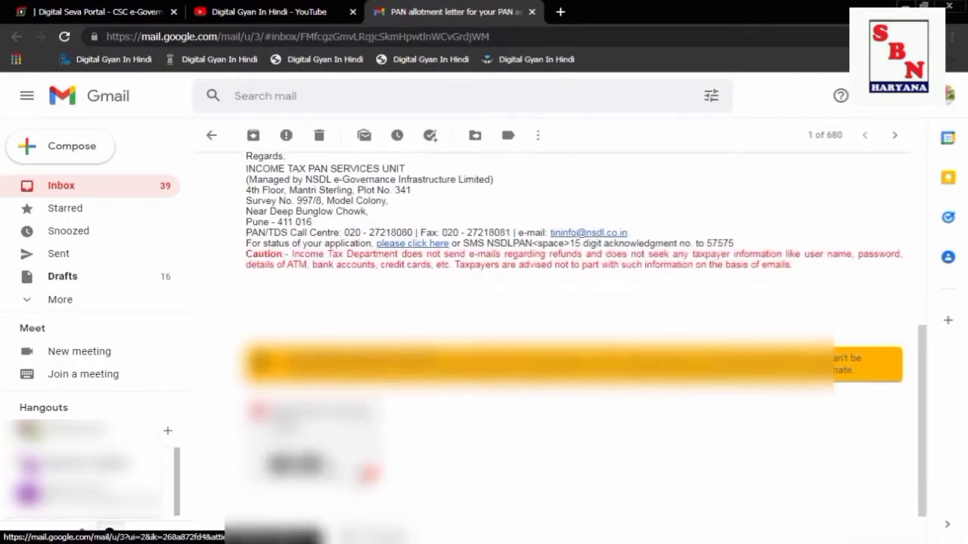
{"action": "scroll", "coordinate": [355, 463], "scroll_direction": "up", "scroll_amount": 8}
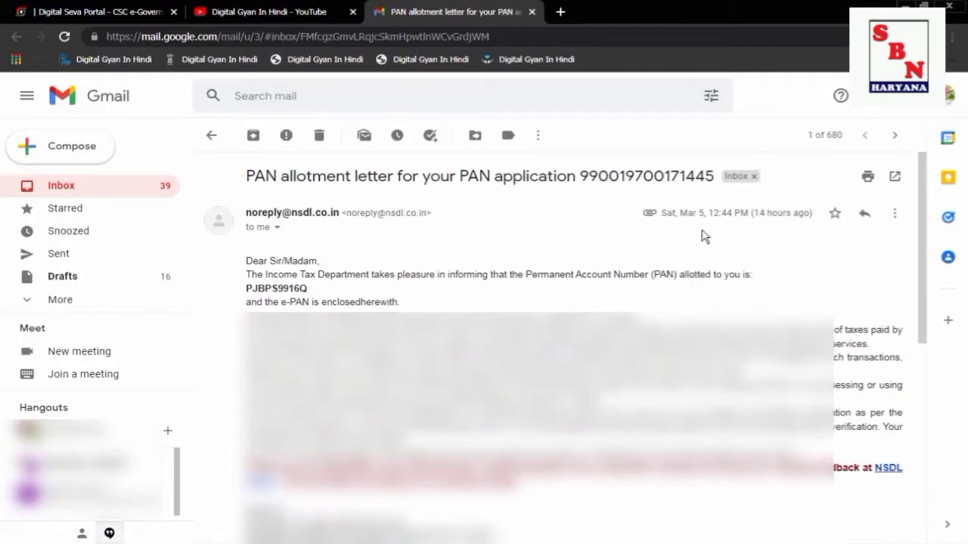
{"action": "mouse_move", "coordinate": [726, 213]}
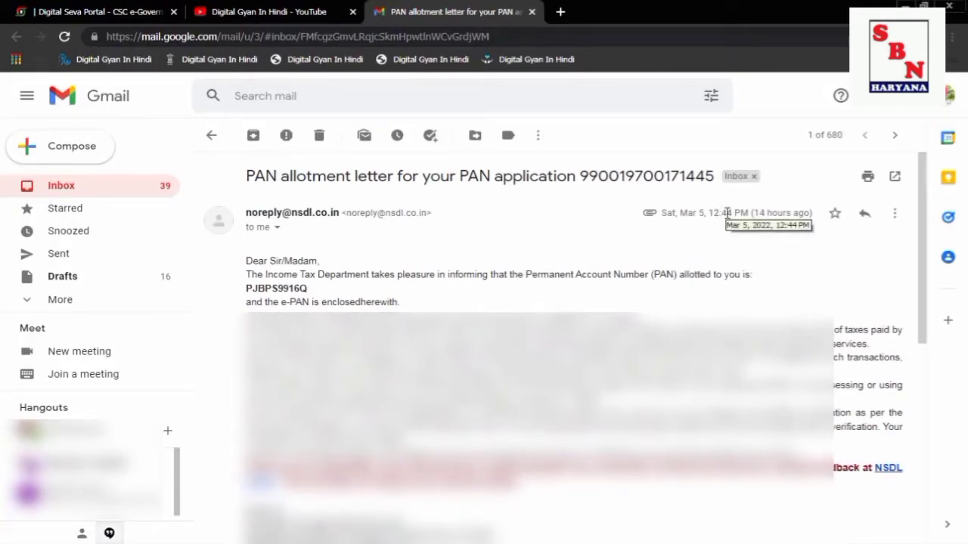
{"action": "left_click", "coordinate": [210, 138]}
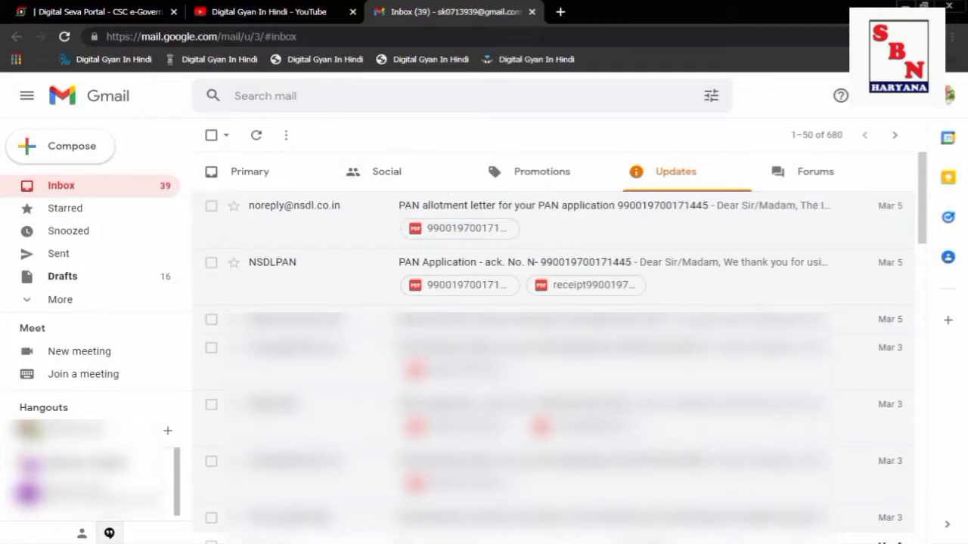
{"action": "left_click", "coordinate": [532, 13]}
{"action": "left_click", "coordinate": [352, 12]}
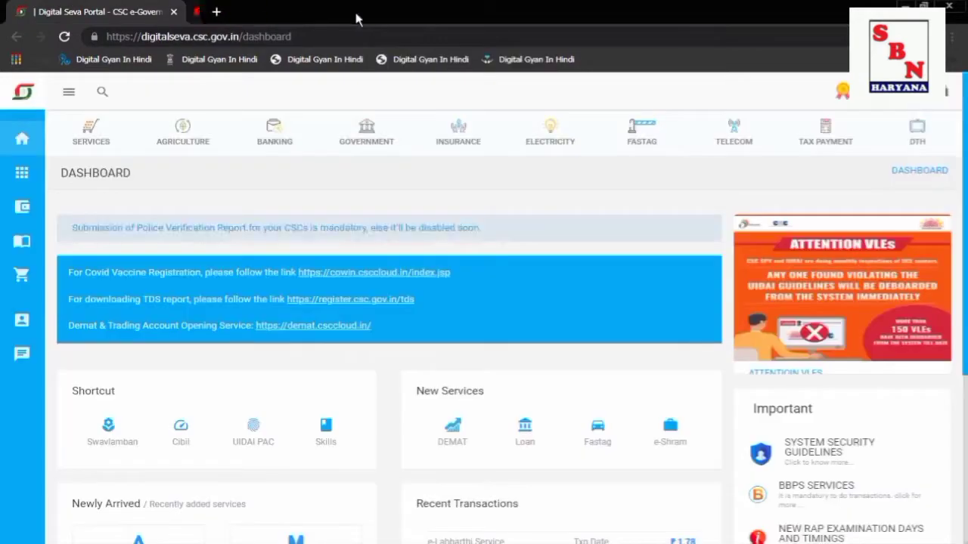
Search the services for 'nsdl' instead of 'pan' and open PAN Card Services.
{"action": "left_click", "coordinate": [102, 95]}
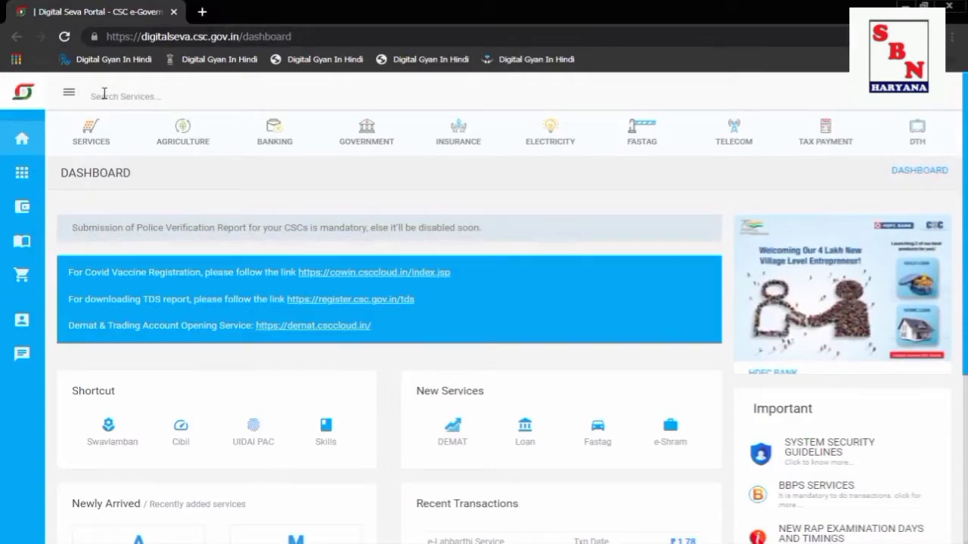
{"action": "type", "text": "pan"}
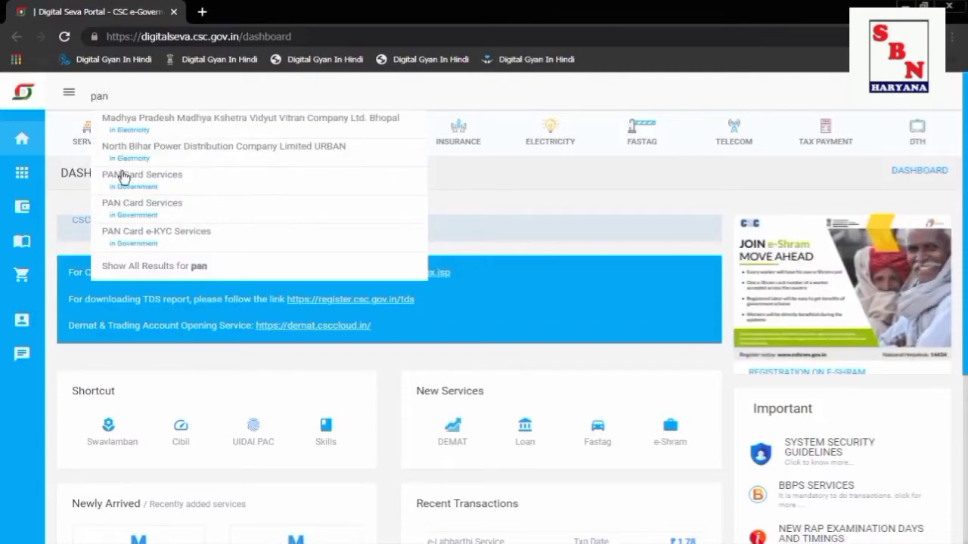
{"action": "double_click", "coordinate": [129, 94]}
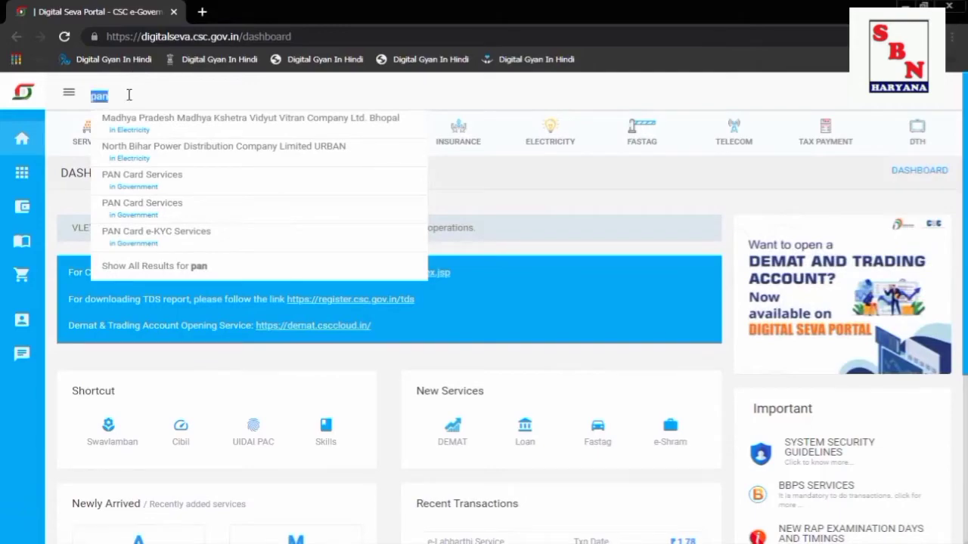
{"action": "type", "text": "nsdl"}
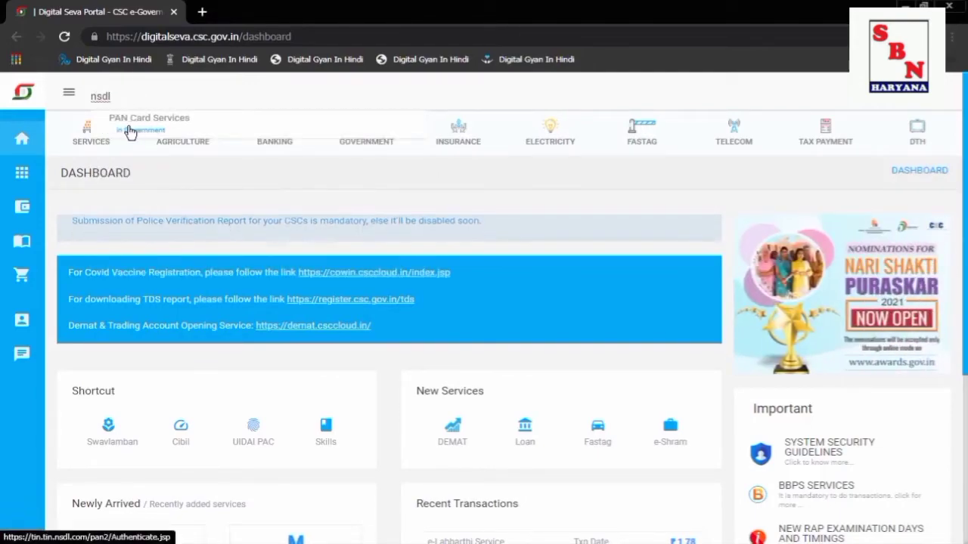
{"action": "left_click", "coordinate": [130, 133]}
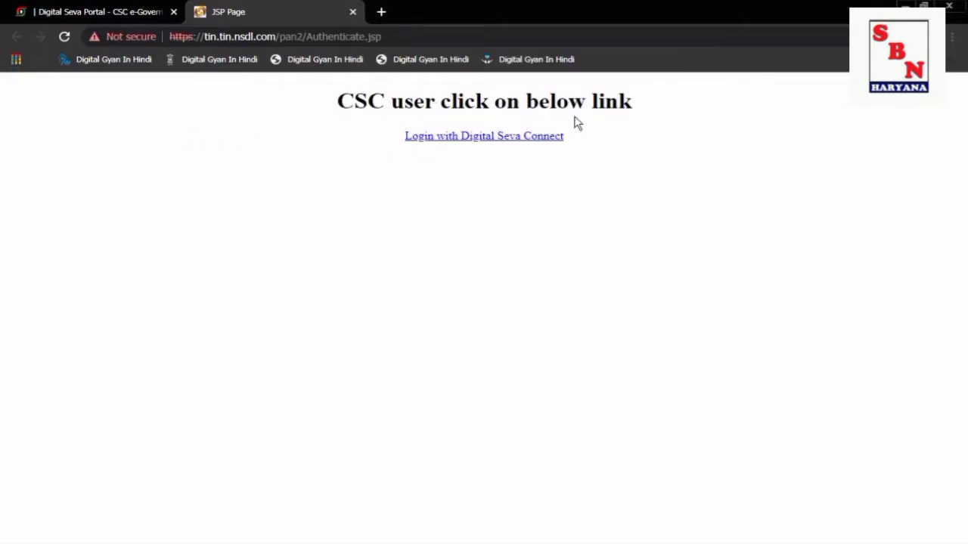
Try the Digital Seva Connect login, note the not-authorised error, and close the NSDL tab.
{"action": "left_click", "coordinate": [512, 137]}
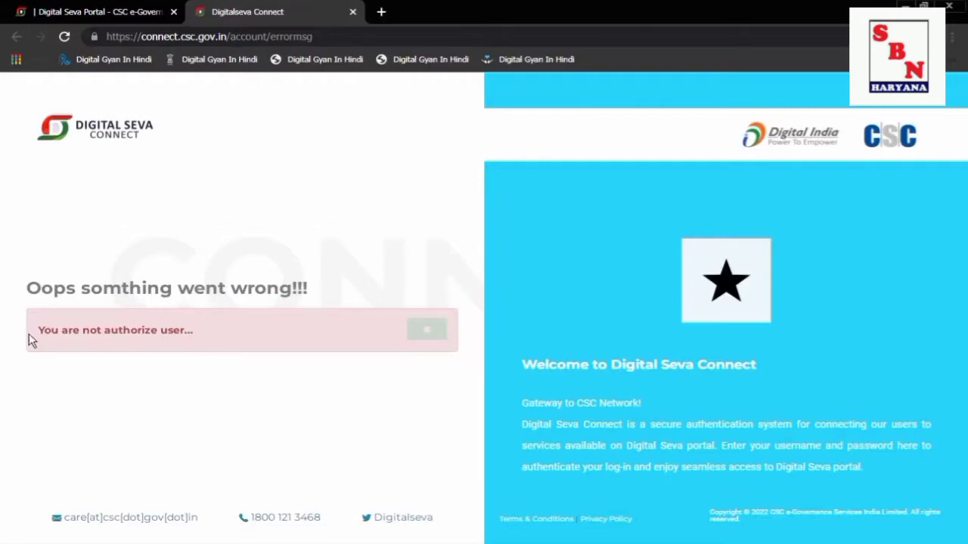
{"action": "left_click_drag", "start_coordinate": [31, 335], "coordinate": [201, 336]}
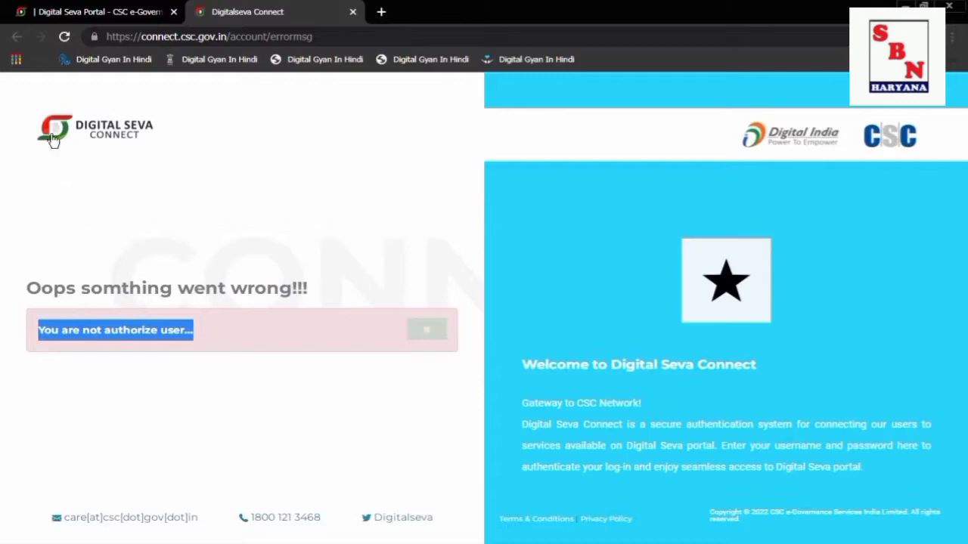
{"action": "left_click", "coordinate": [16, 36]}
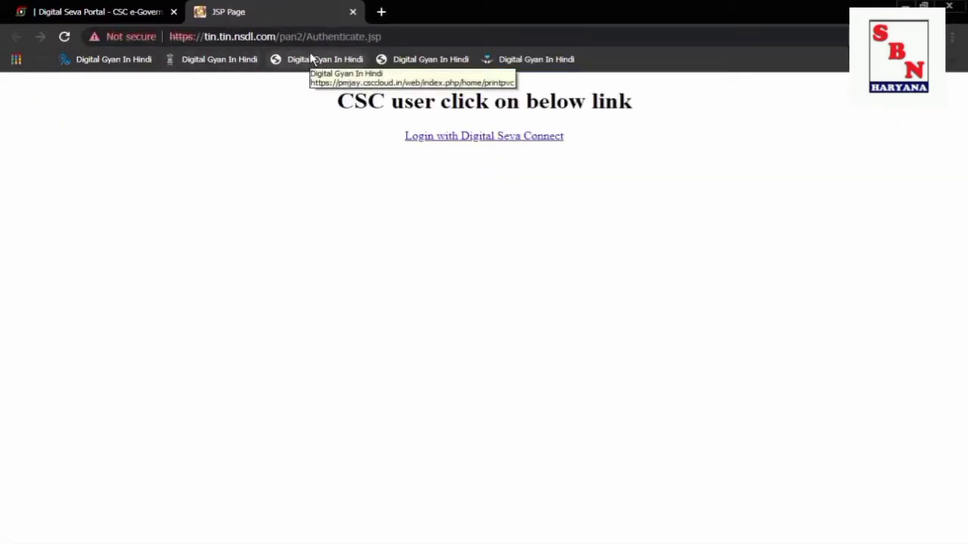
{"action": "left_click", "coordinate": [352, 15]}
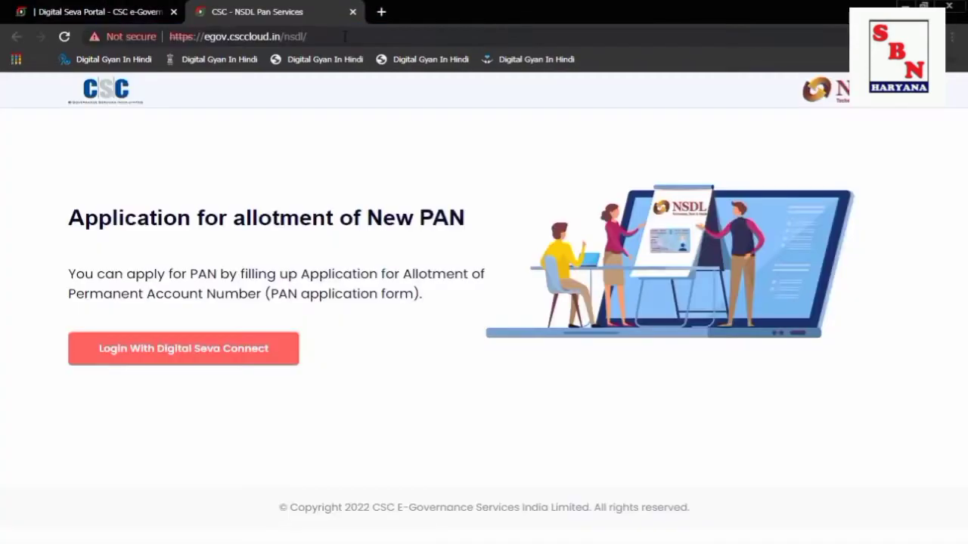
From the CSC NSDL PAN page at egov.csccloud.in/nsdl/, continue to the Digital Seva Connect sign-in.
{"action": "left_click_drag", "start_coordinate": [344, 37], "coordinate": [251, 39]}
{"action": "left_click_drag", "start_coordinate": [281, 38], "coordinate": [307, 48]}
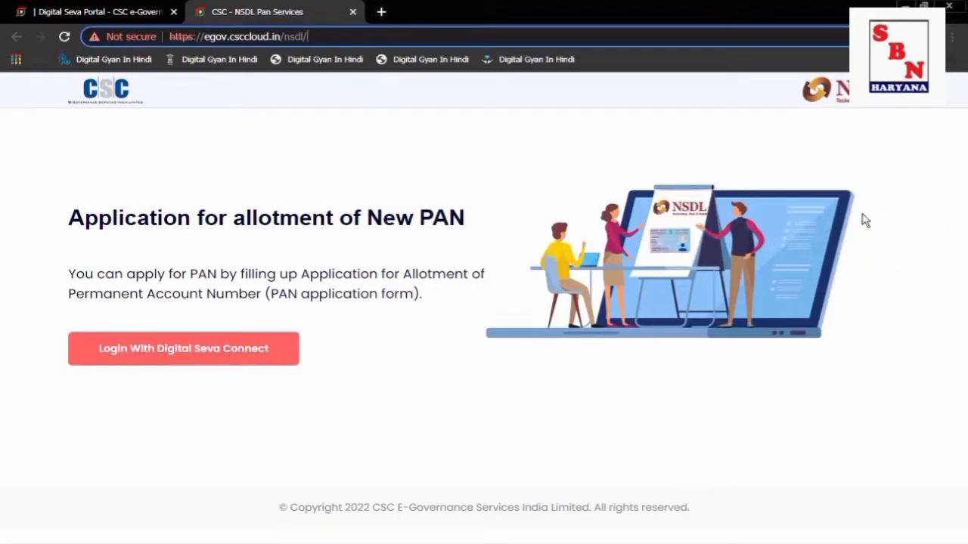
{"action": "left_click", "coordinate": [222, 349]}
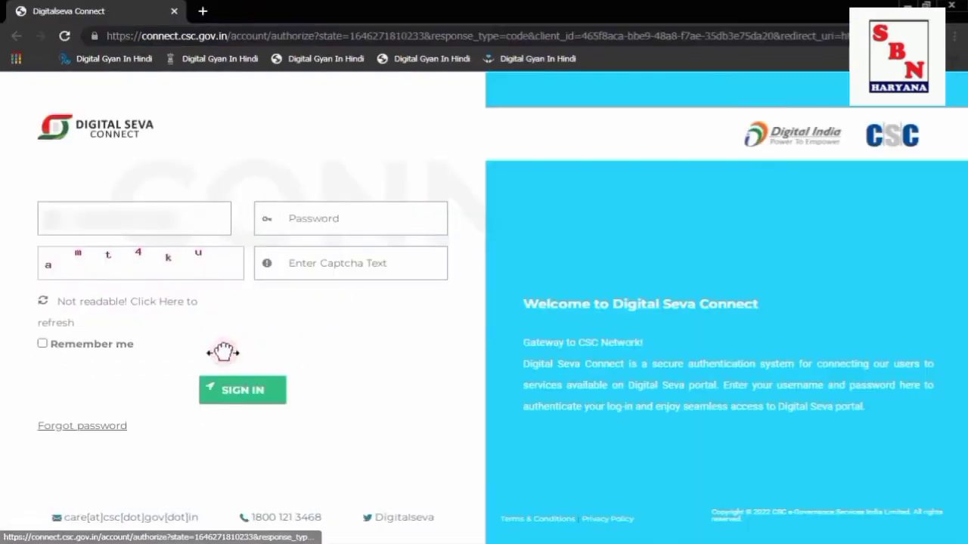
Sign in to Digital Seva Connect with the CSC username, account password and captcha text.
{"action": "left_click", "coordinate": [172, 208]}
{"action": "type", "text": "2"}
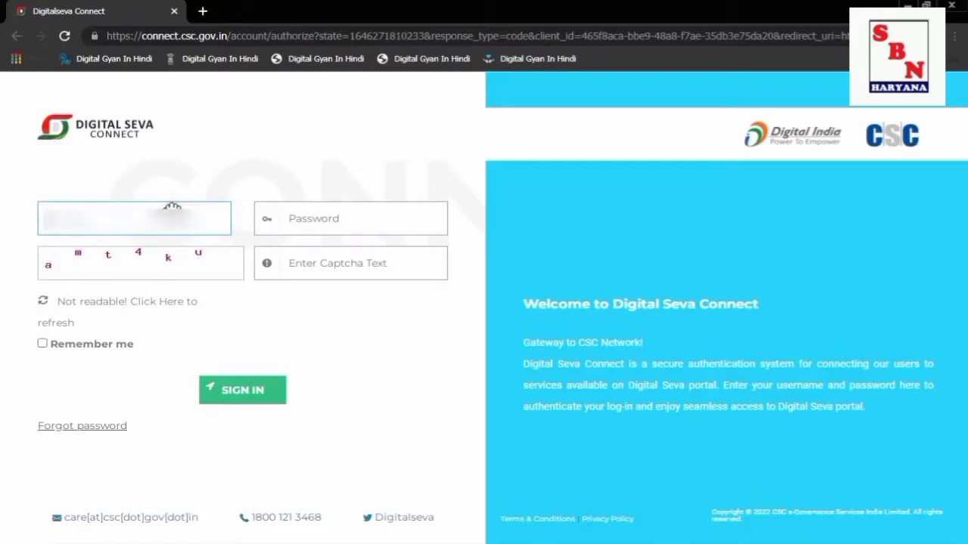
{"action": "type", "text": "1"}
{"action": "key", "text": "Tab"}
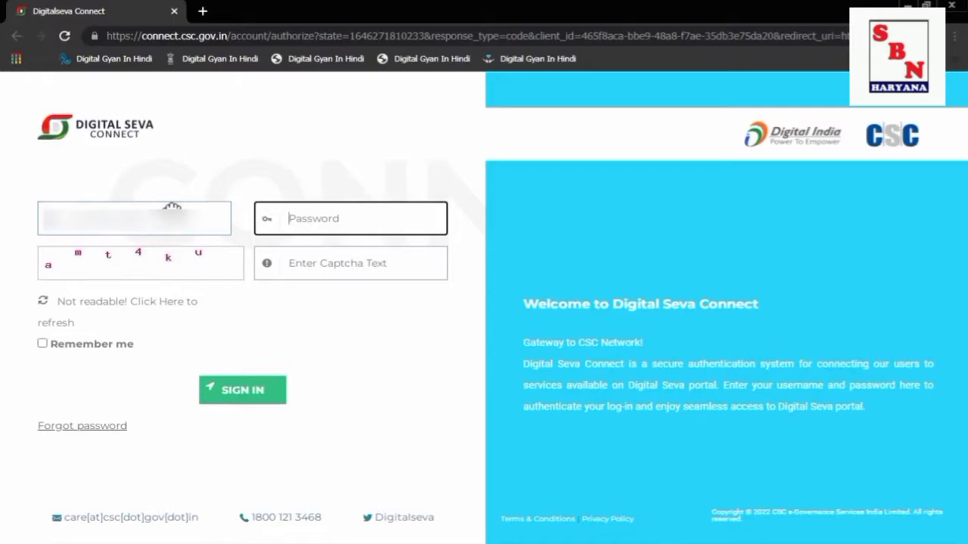
{"action": "type", "text": "a***********"}
{"action": "key", "text": "Tab"}
{"action": "type", "text": "am"}
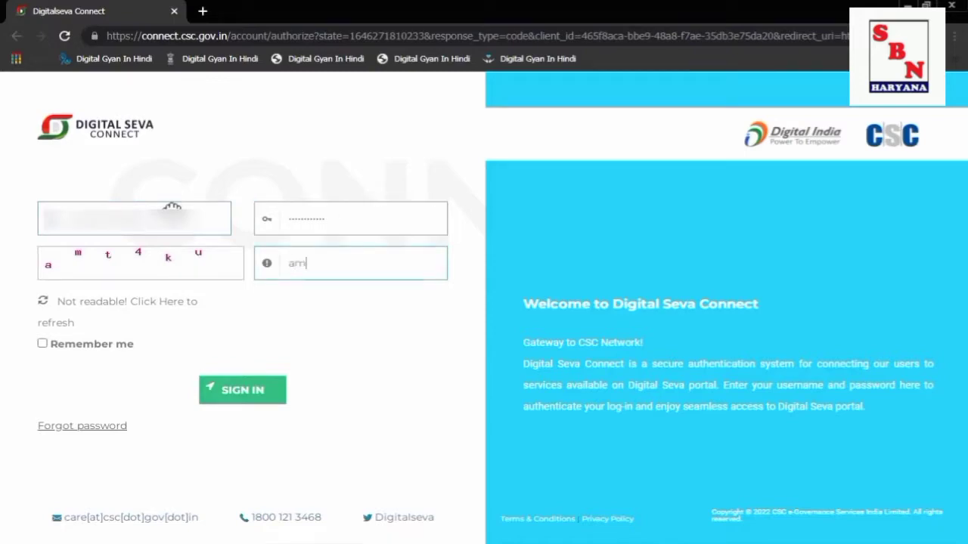
{"action": "type", "text": "t4ku"}
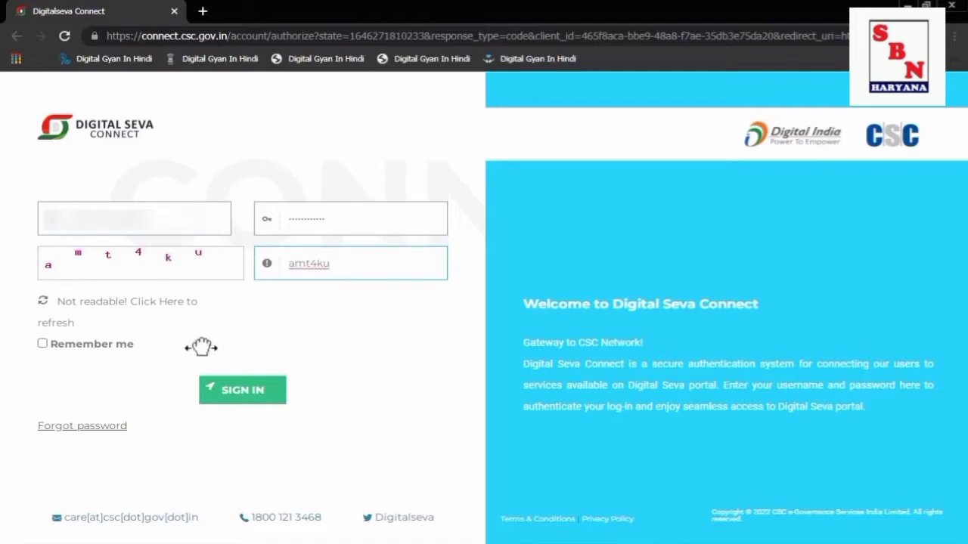
{"action": "left_click", "coordinate": [244, 391]}
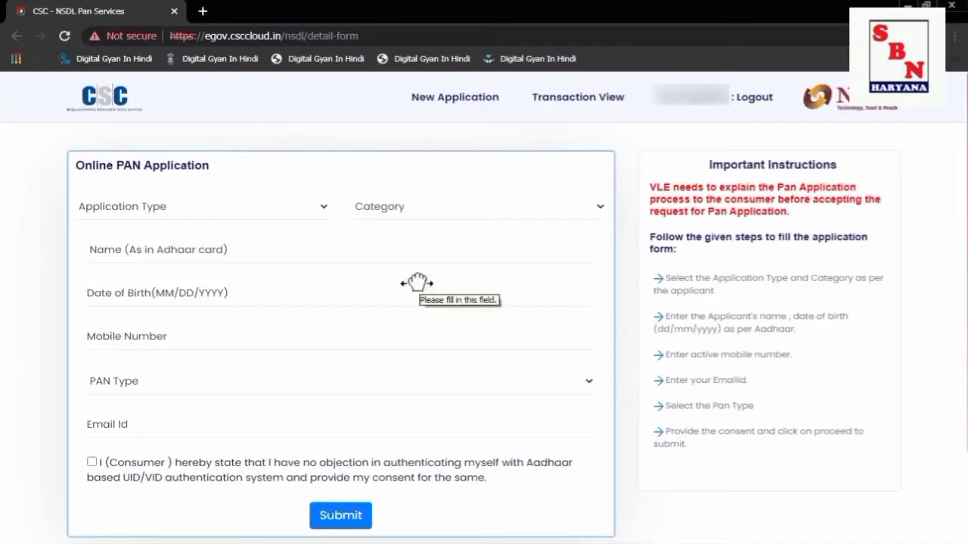
{"action": "left_click", "coordinate": [257, 208]}
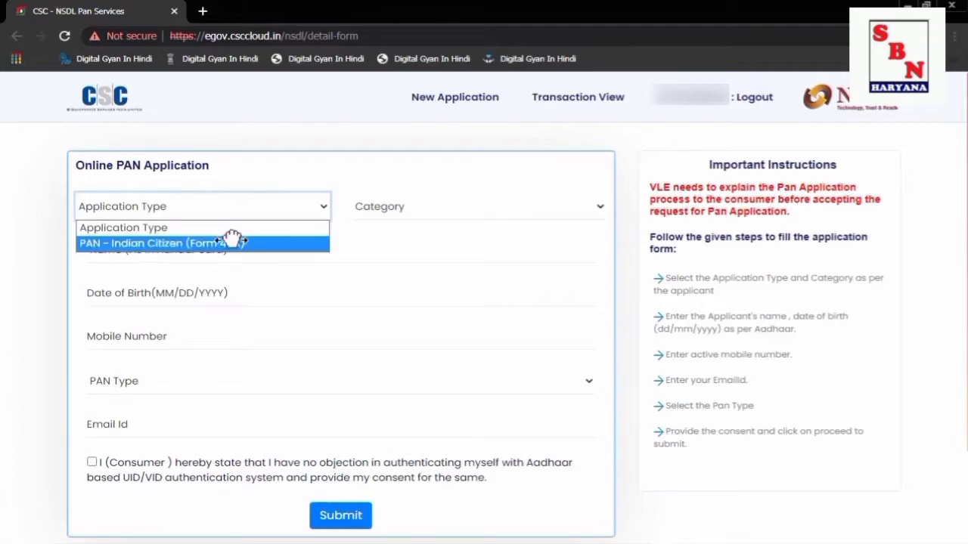
{"action": "left_click", "coordinate": [237, 168]}
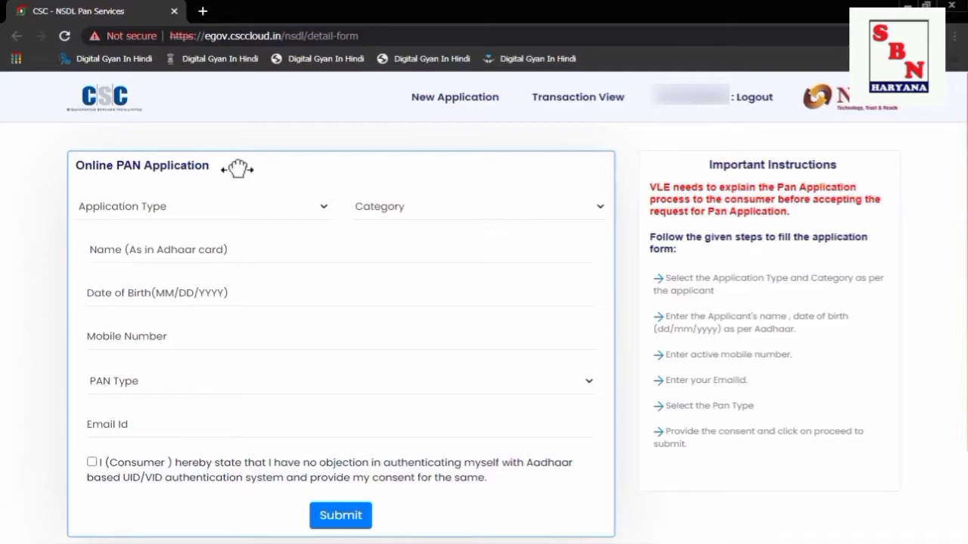
{"action": "left_click", "coordinate": [220, 214]}
{"action": "left_click", "coordinate": [218, 211]}
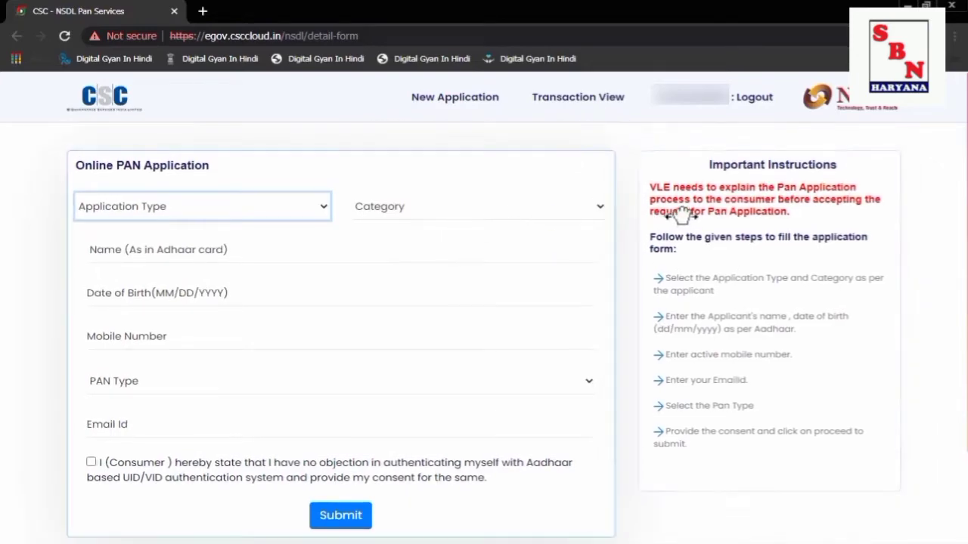
{"action": "left_click_drag", "start_coordinate": [646, 234], "coordinate": [832, 435]}
{"action": "left_click", "coordinate": [827, 419]}
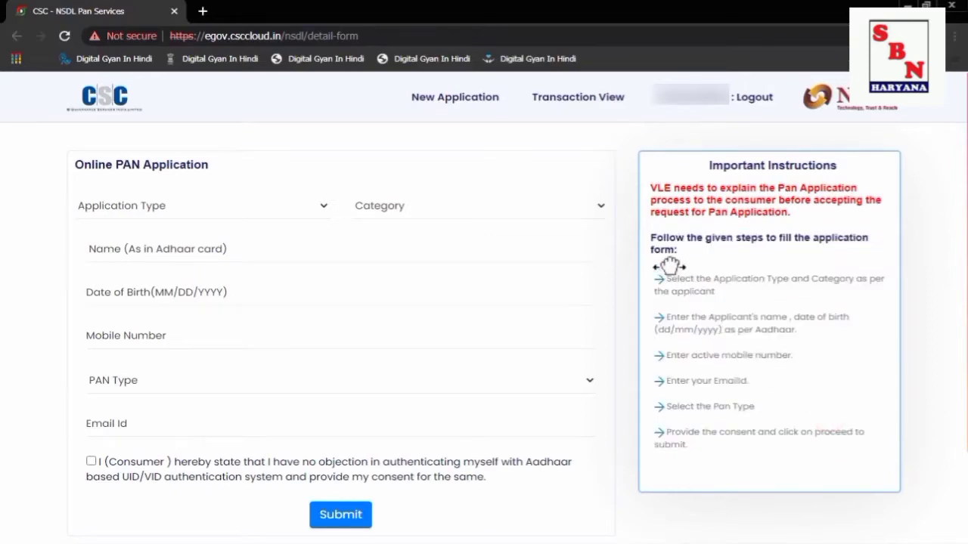
{"action": "left_click_drag", "start_coordinate": [648, 186], "coordinate": [774, 237]}
{"action": "left_click", "coordinate": [774, 238]}
{"action": "left_click", "coordinate": [242, 210]}
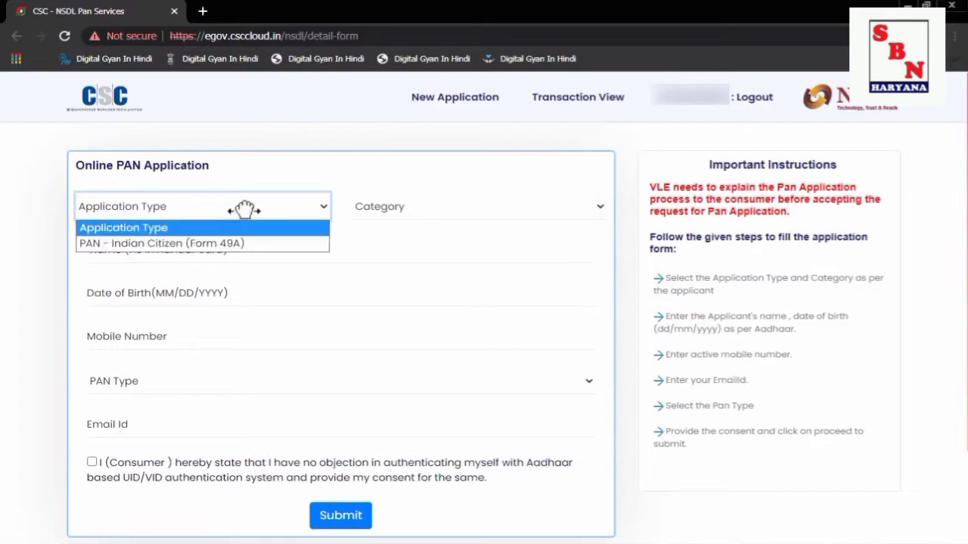
Choose PAN - Indian Citizen (Form 49A) as the application type with the INDIVIDUAL category.
{"action": "left_click", "coordinate": [222, 244]}
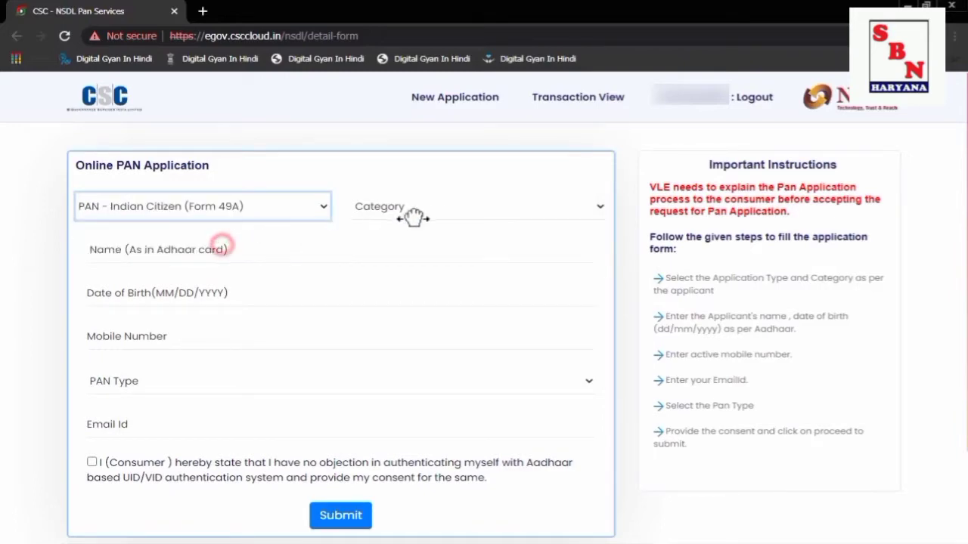
{"action": "left_click", "coordinate": [437, 210]}
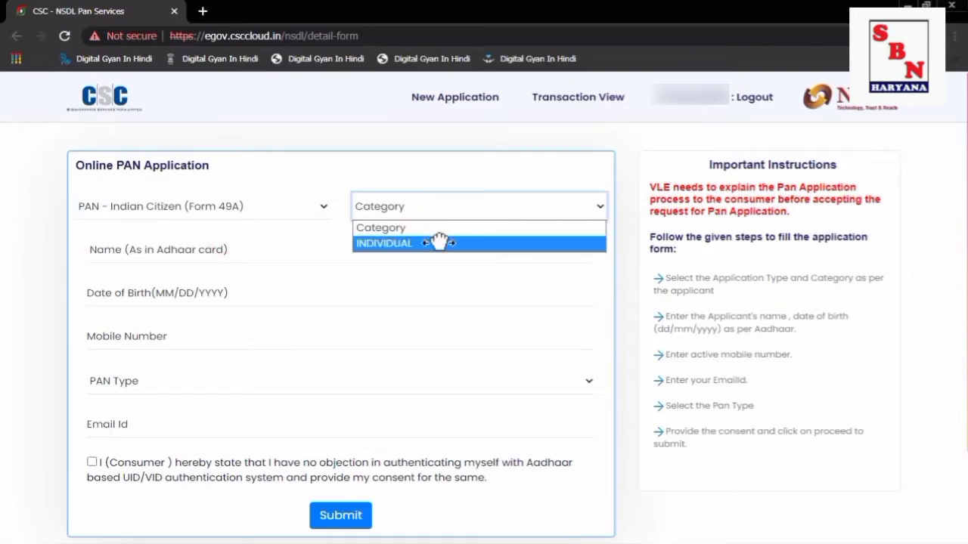
{"action": "left_click", "coordinate": [439, 242]}
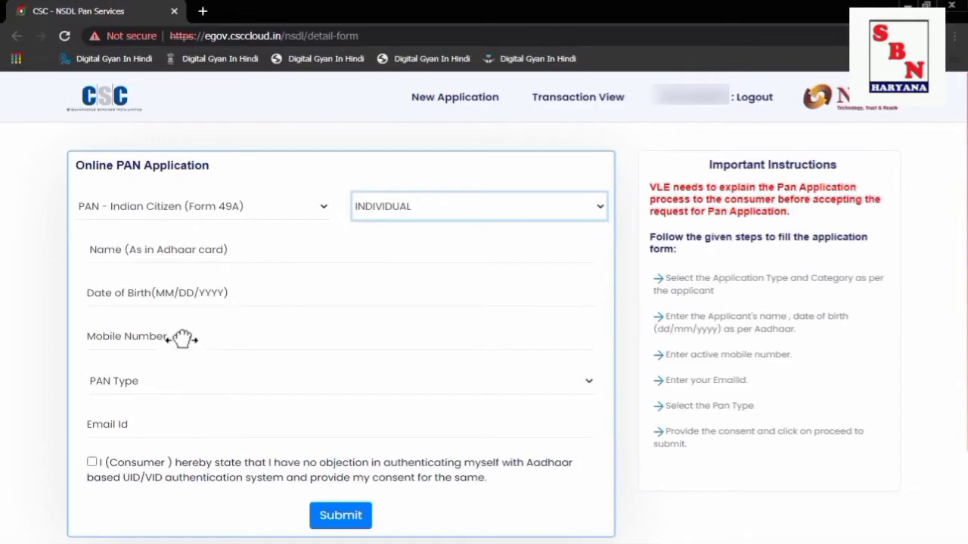
{"action": "left_click", "coordinate": [155, 386]}
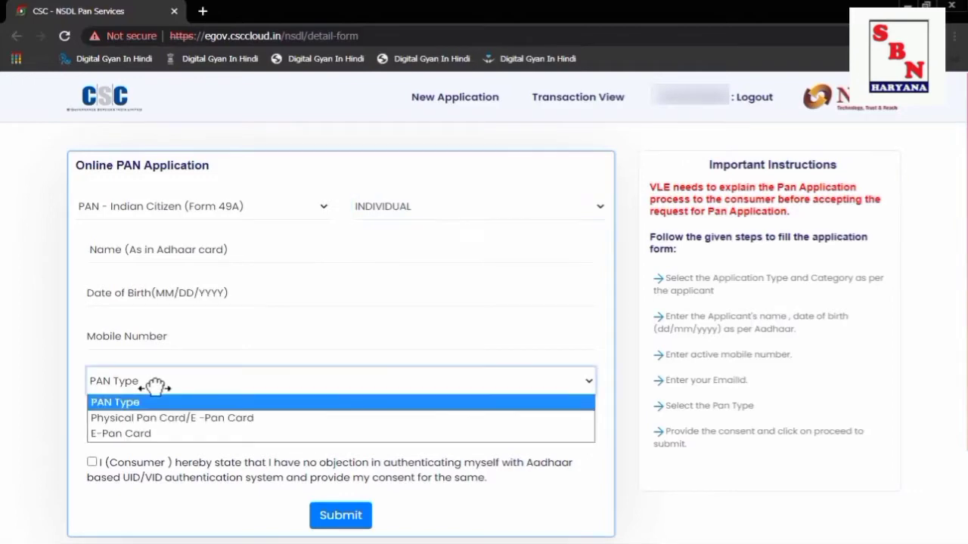
{"action": "left_click", "coordinate": [136, 433]}
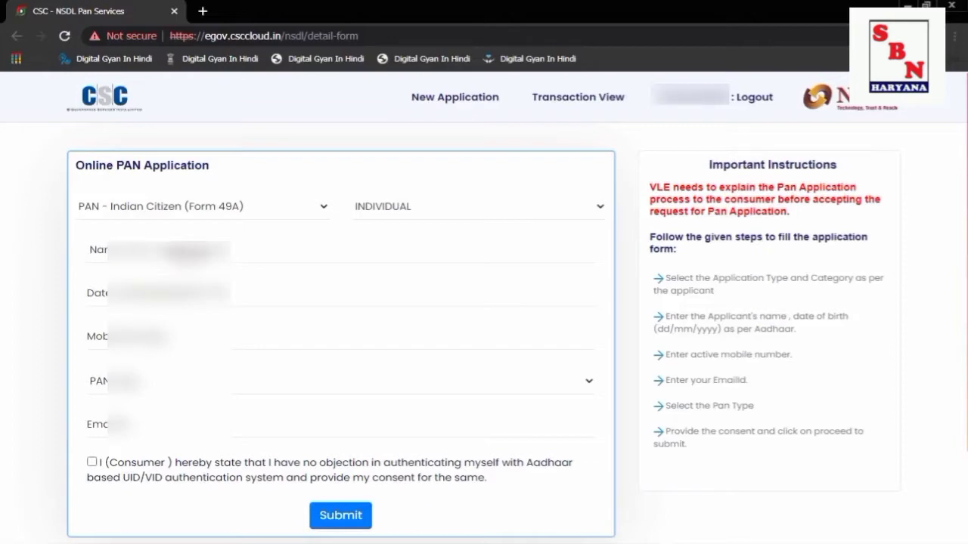
Enter the applicant's name, date of birth and mobile number.
{"action": "type", "text": "Ka"}
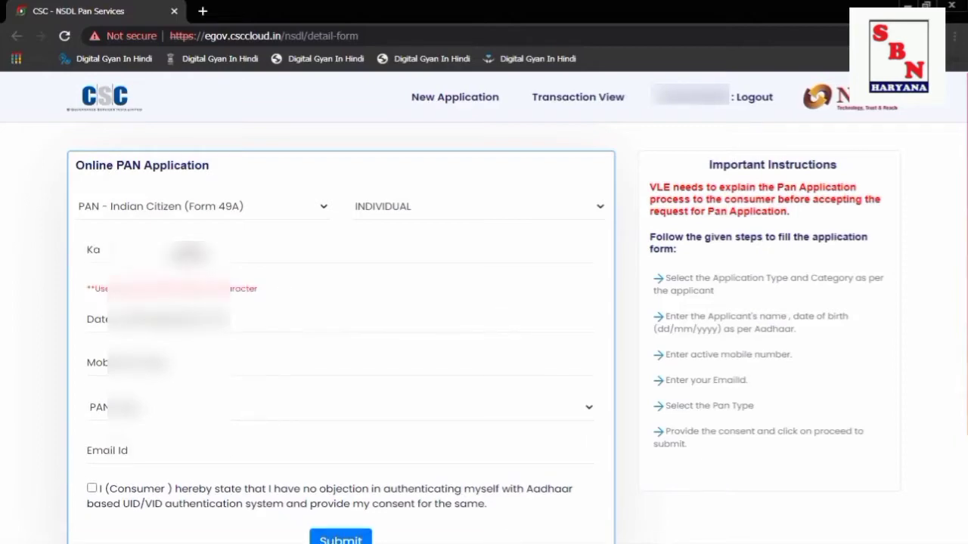
{"action": "type", "text": "m"}
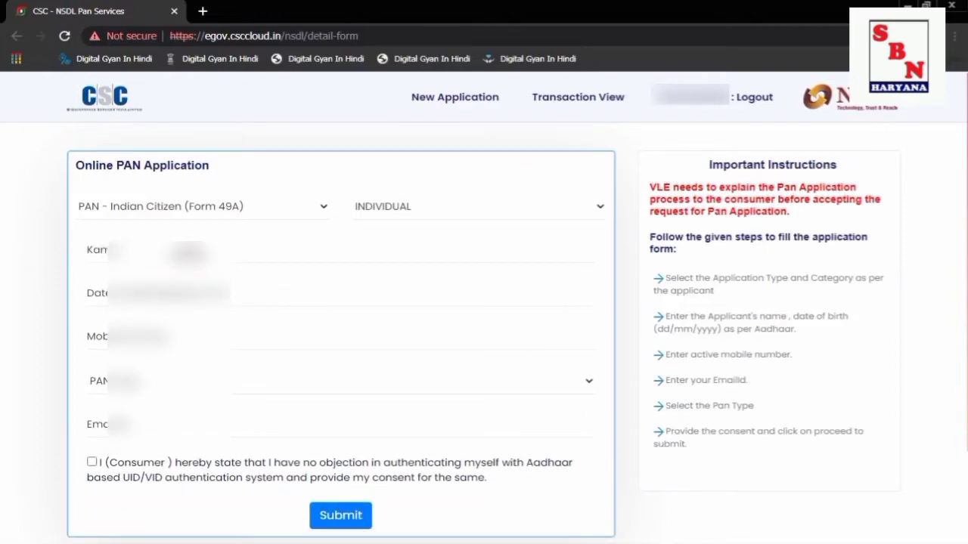
{"action": "type", "text": "sh K"}
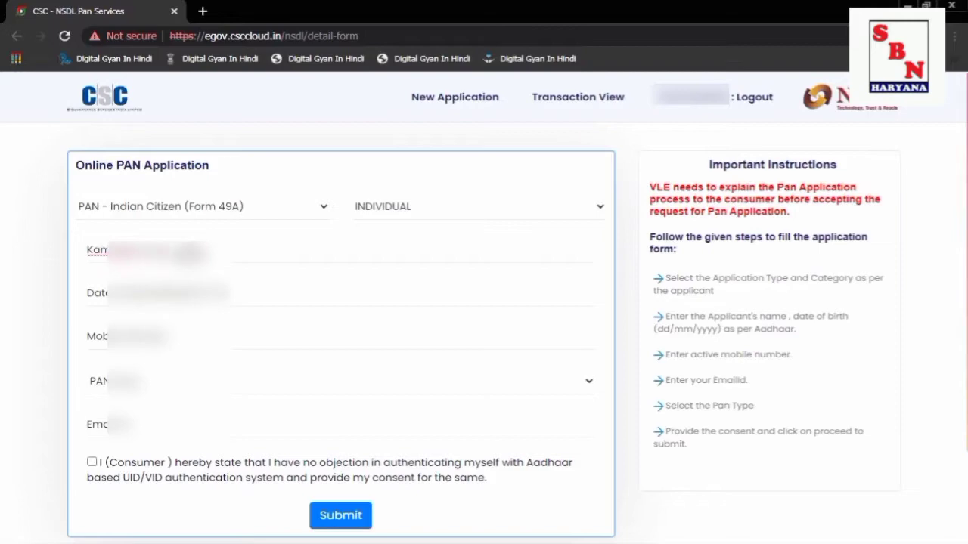
{"action": "left_click", "coordinate": [208, 291]}
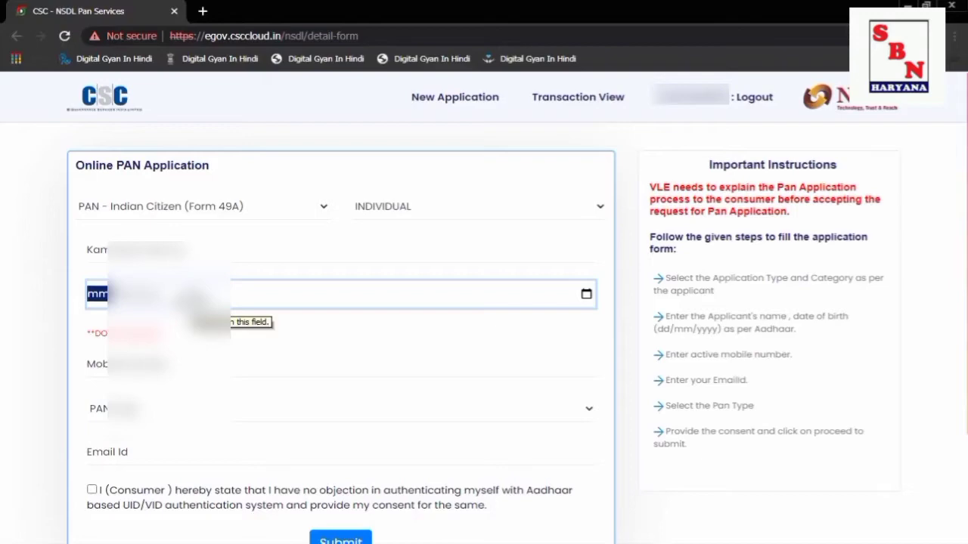
{"action": "type", "text": "0"}
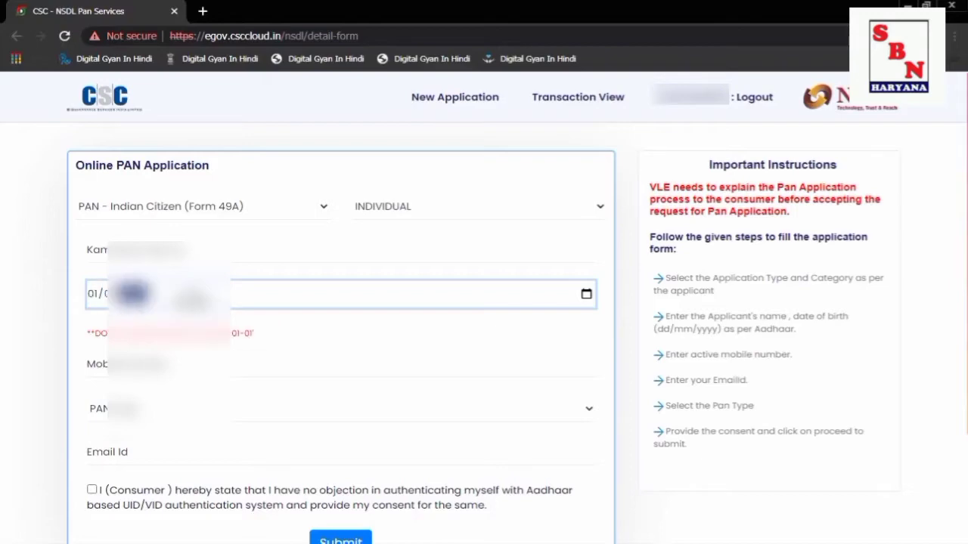
{"action": "type", "text": "101110"}
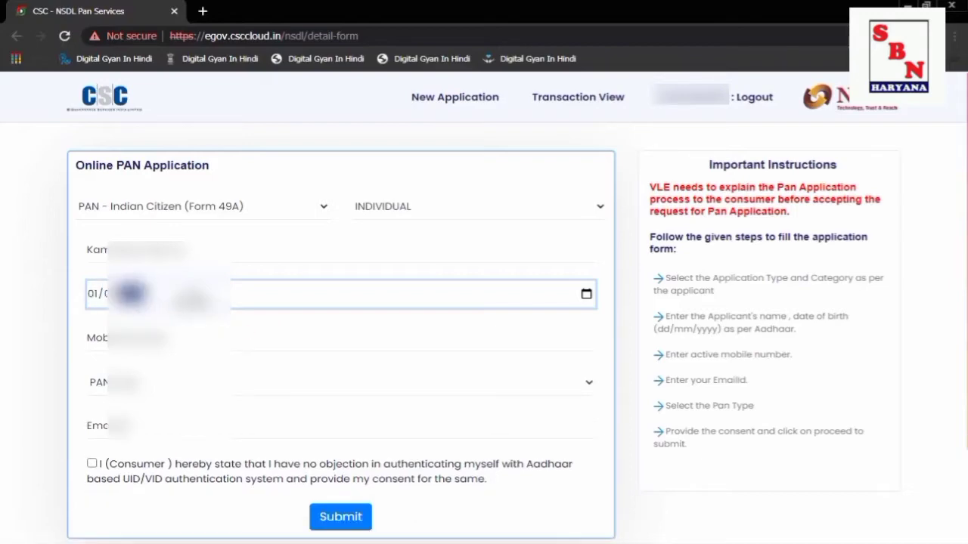
{"action": "left_click", "coordinate": [180, 338]}
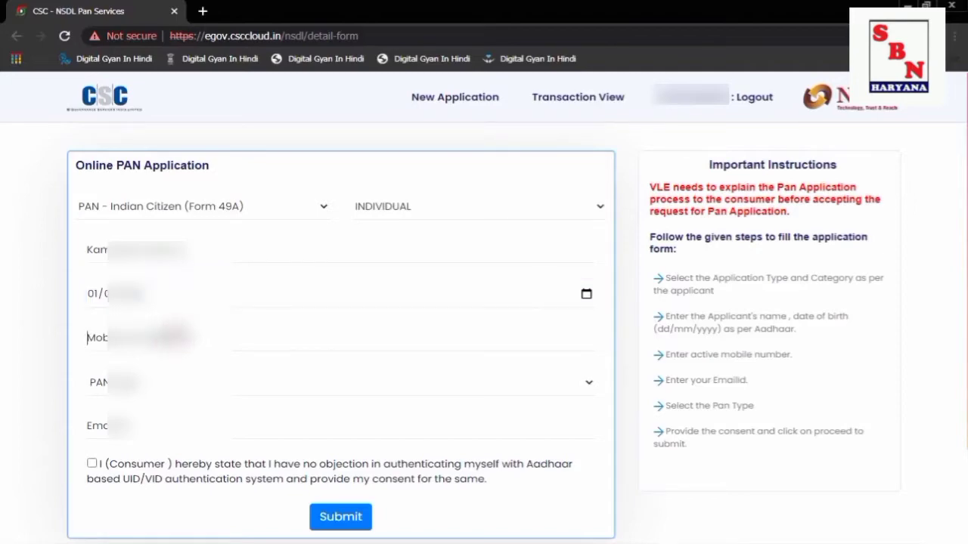
{"action": "type", "text": "9102"}
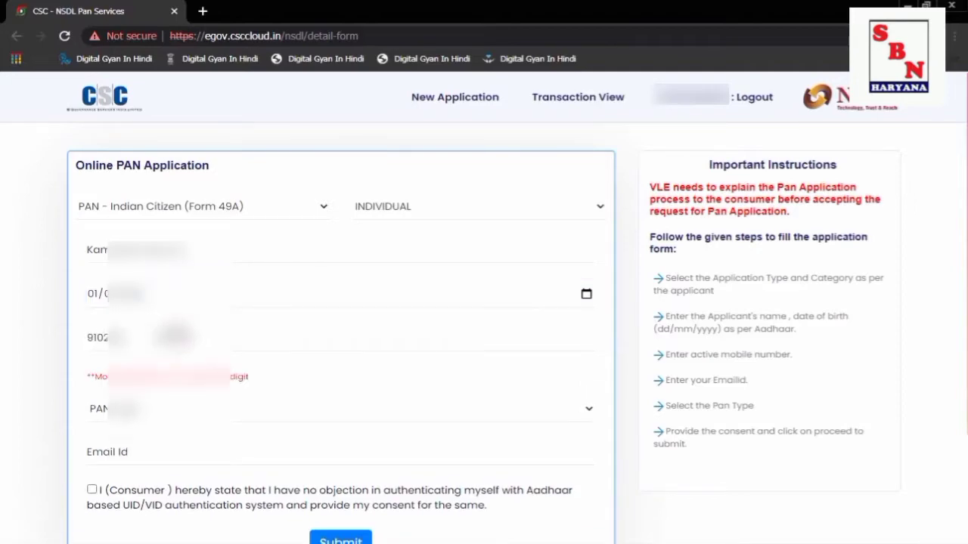
{"action": "type", "text": "0"}
{"action": "type", "text": "0"}
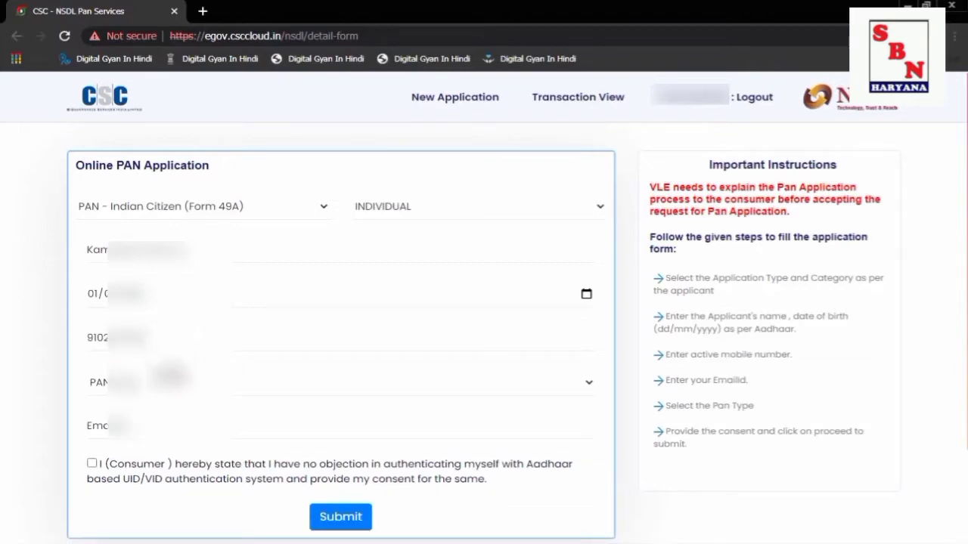
Set PAN type to Physical Pan Card/E-Pan Card, give Aadhaar consent, and submit.
{"action": "left_click", "coordinate": [172, 381]}
{"action": "left_click", "coordinate": [173, 418]}
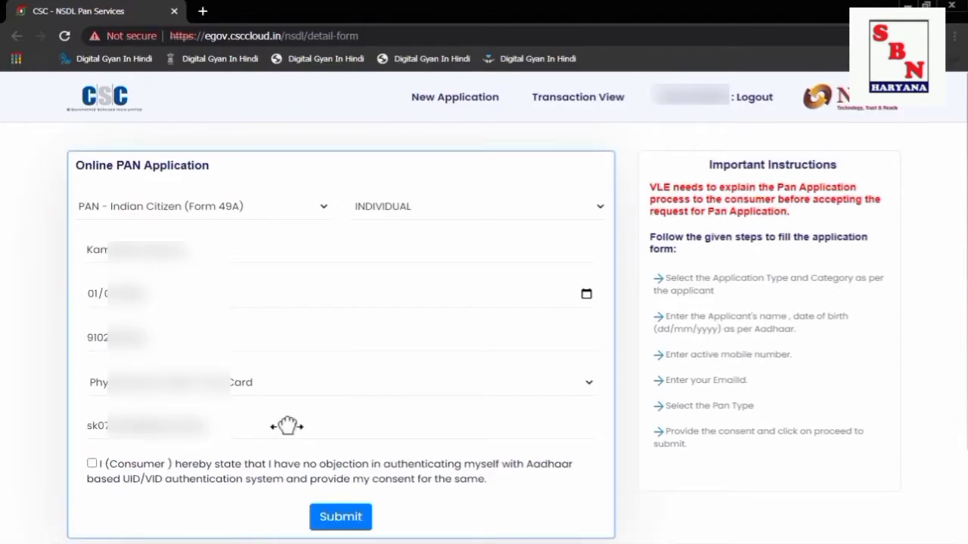
{"action": "left_click", "coordinate": [91, 462]}
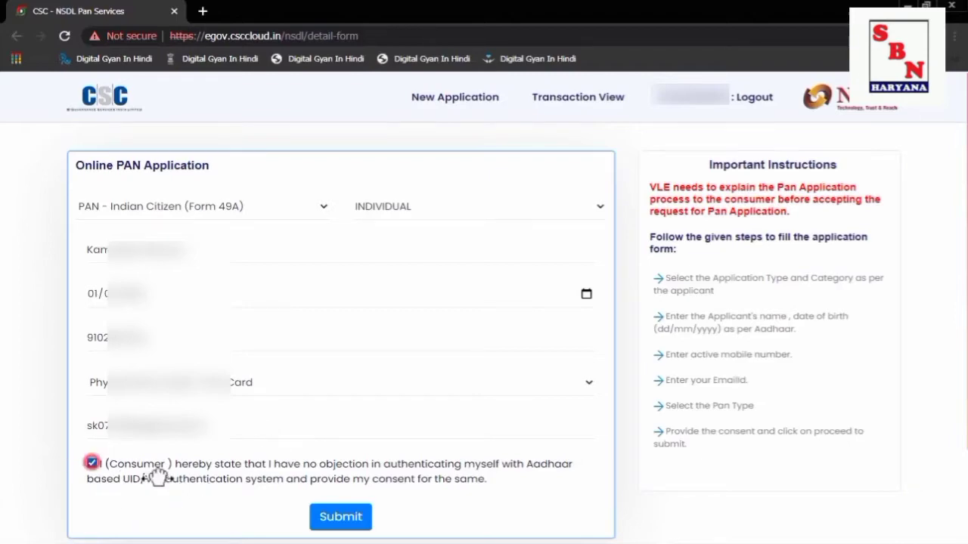
{"action": "left_click", "coordinate": [350, 515]}
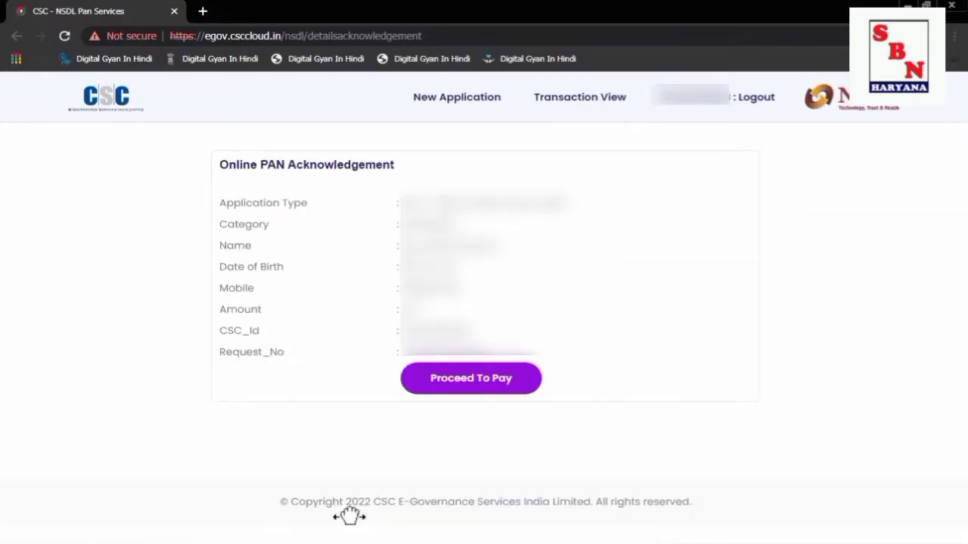
Proceed to pay from the Online PAN Acknowledgement page.
{"action": "left_click", "coordinate": [495, 381]}
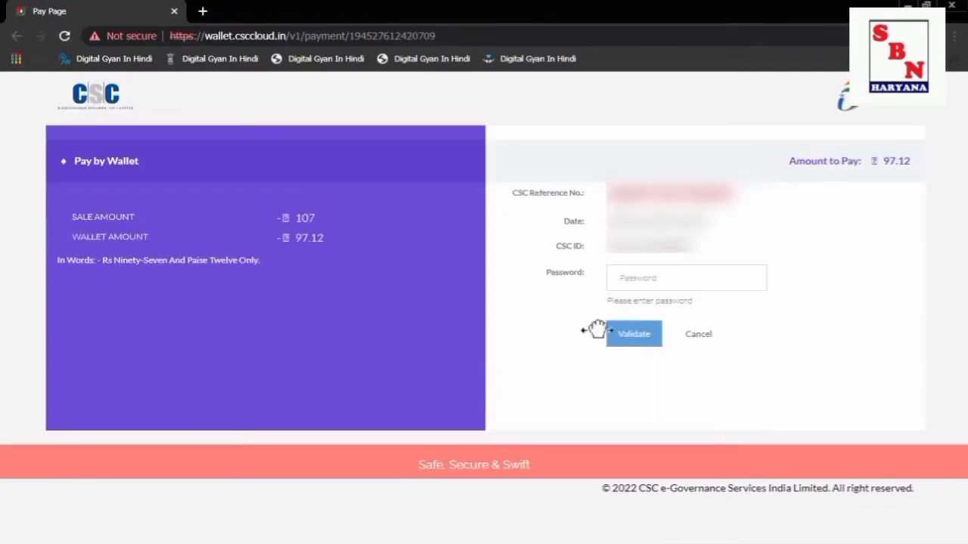
Validate the wallet password, then enter the 6-digit Wallet Pin and pay ₹97.12.
{"action": "left_click", "coordinate": [677, 270]}
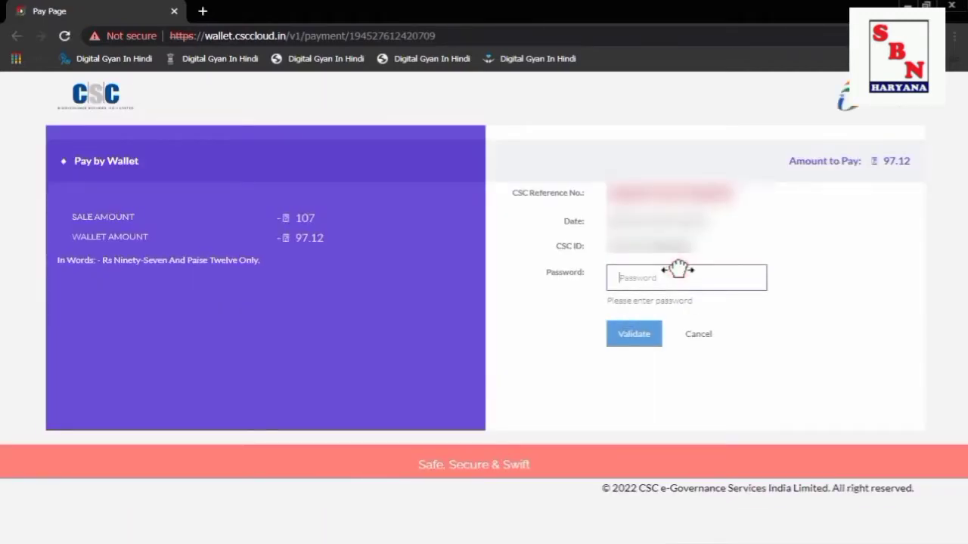
{"action": "type", "text": "a***********"}
{"action": "key", "text": "Return"}
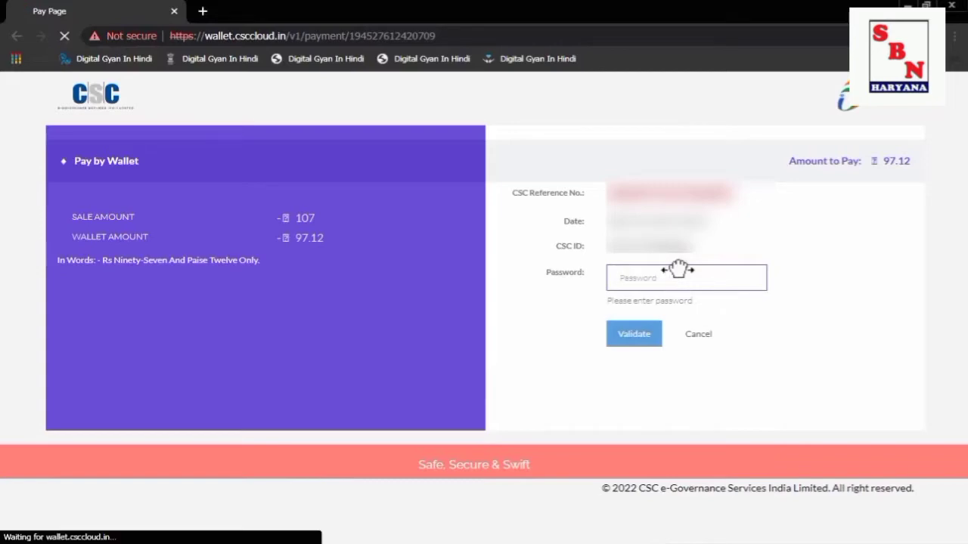
{"action": "type", "text": "**"}
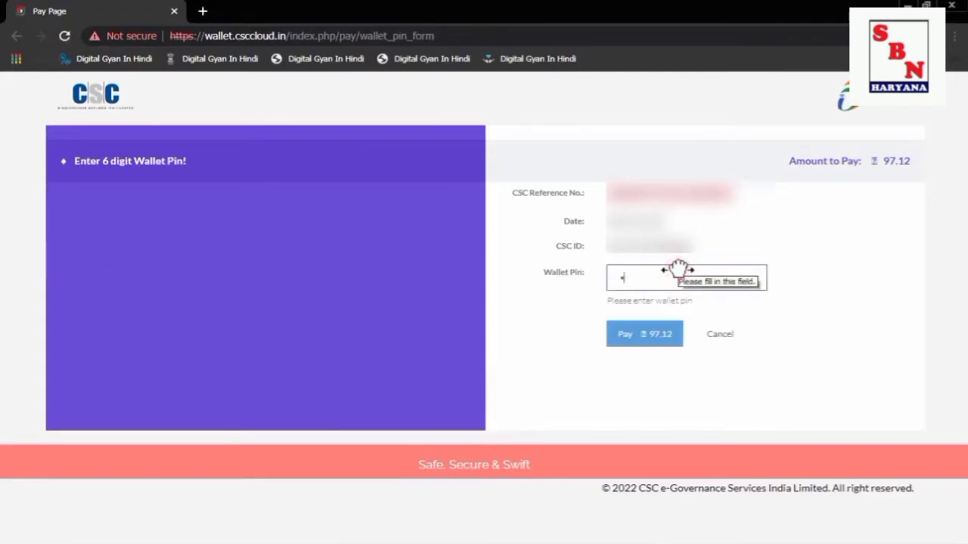
{"action": "type", "text": "****"}
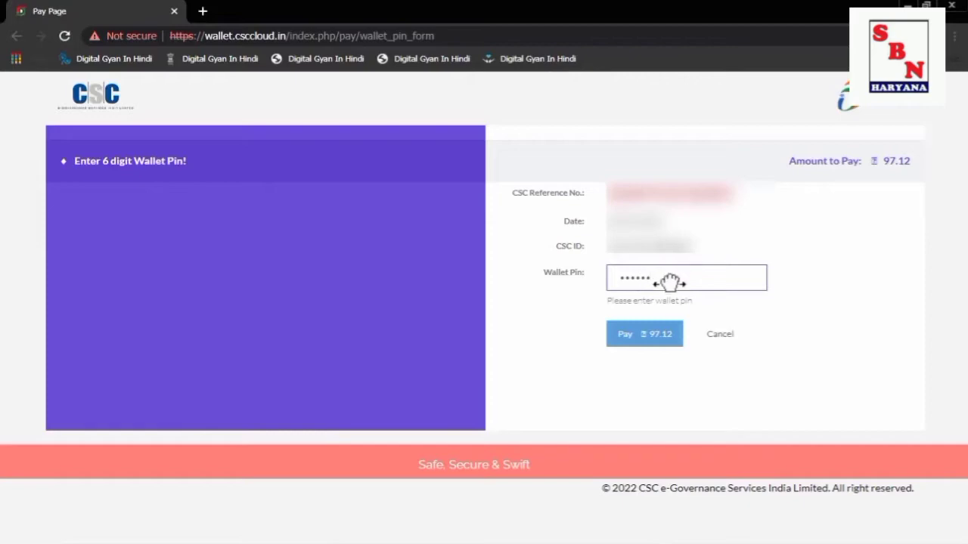
{"action": "left_click", "coordinate": [621, 334]}
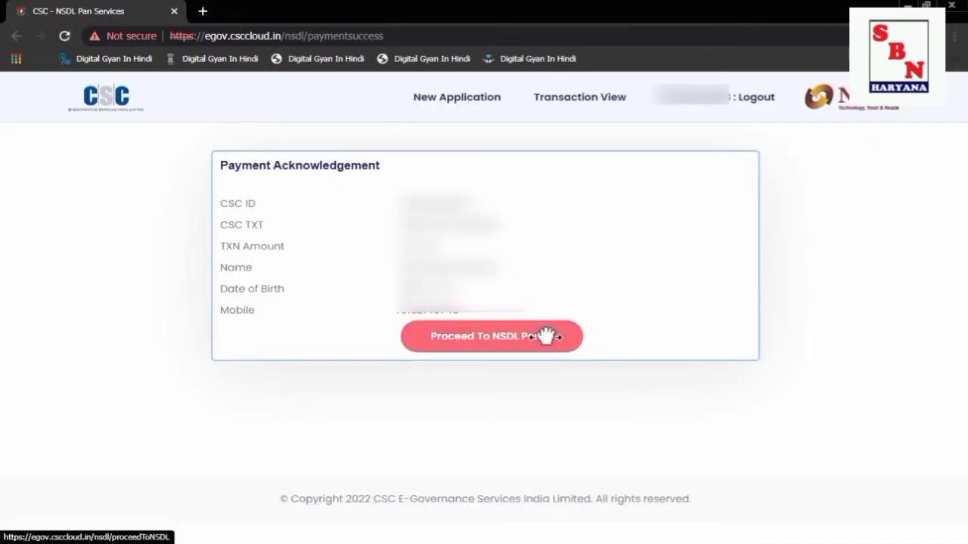
Proceed from the Payment Acknowledgement page to the NSDL portal.
{"action": "left_click", "coordinate": [546, 335]}
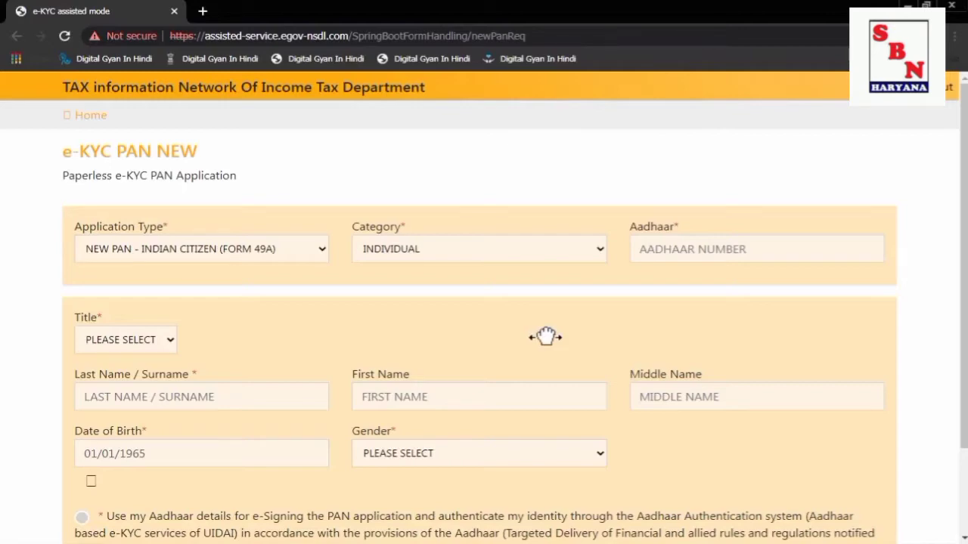
Enter the applicant's Aadhaar number and choose SHRI as the title.
{"action": "left_click", "coordinate": [766, 239]}
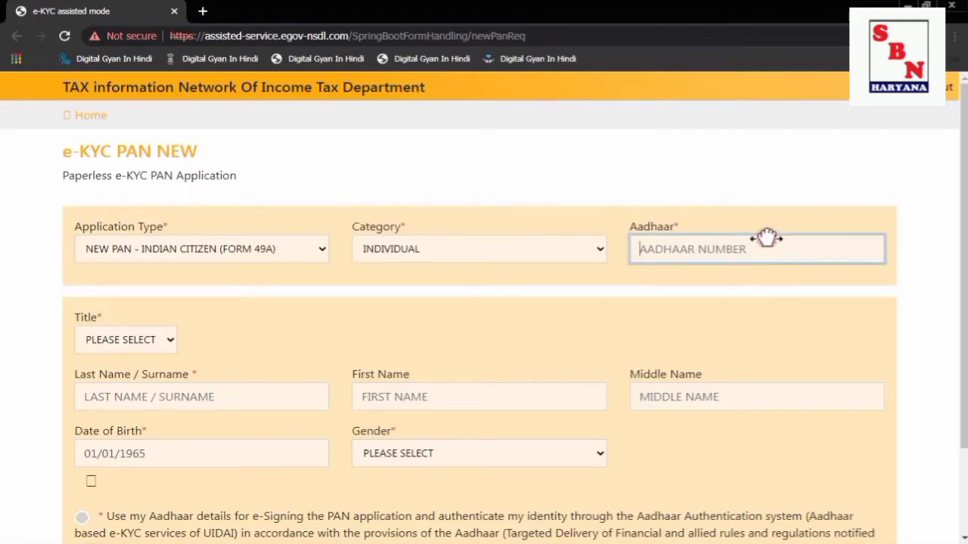
{"action": "type", "text": "?"}
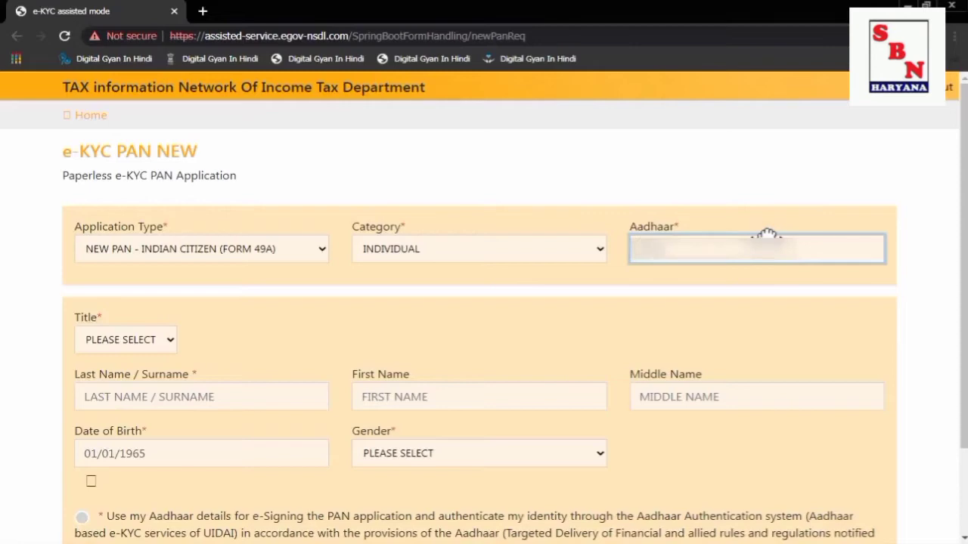
{"action": "type", "text": "?????"}
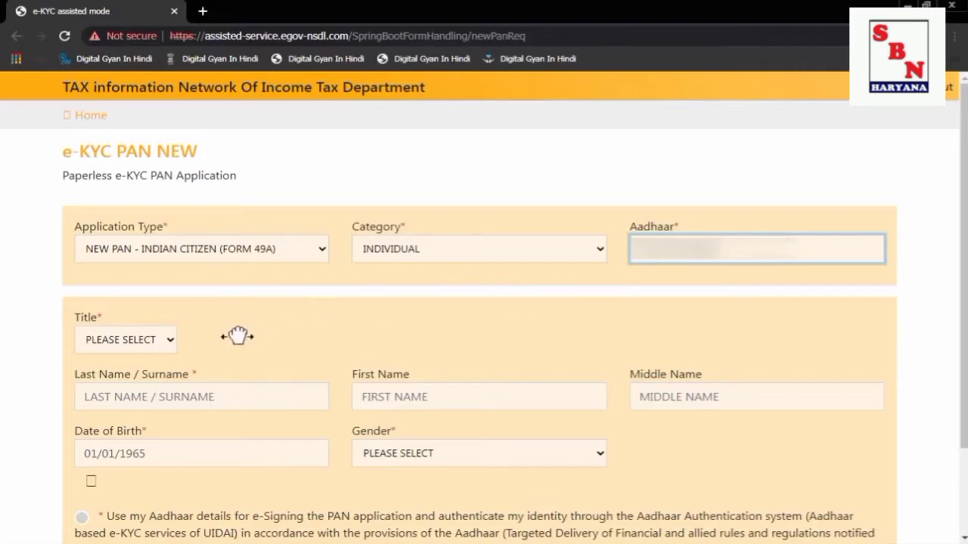
{"action": "left_click", "coordinate": [159, 340]}
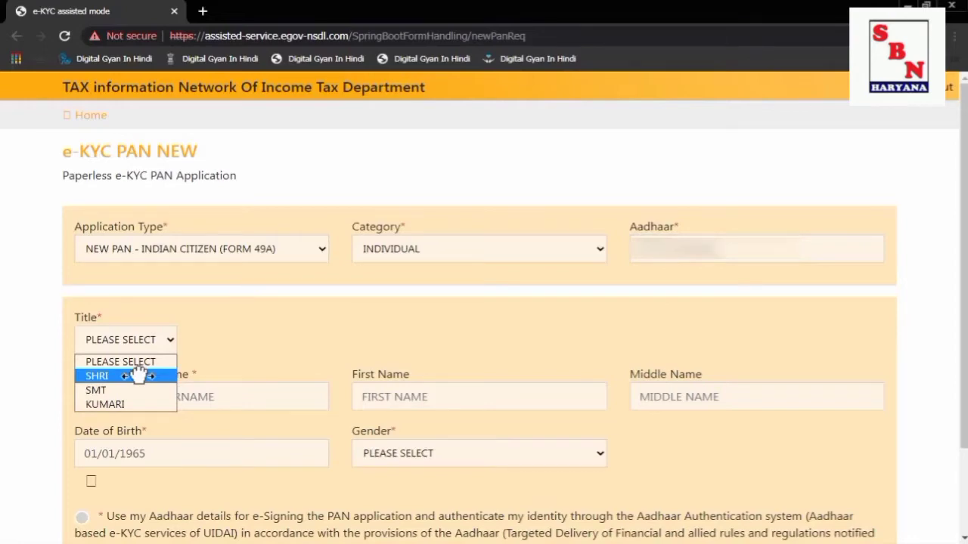
{"action": "left_click", "coordinate": [139, 374]}
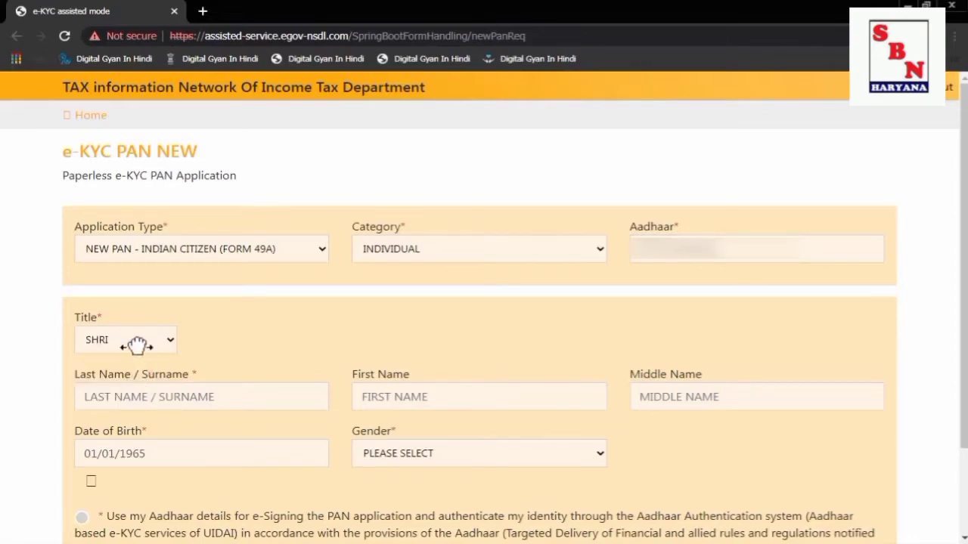
{"action": "left_click", "coordinate": [138, 341]}
{"action": "left_click", "coordinate": [137, 343]}
{"action": "left_click", "coordinate": [137, 342]}
{"action": "left_click", "coordinate": [137, 342]}
{"action": "left_click", "coordinate": [137, 343]}
{"action": "left_click", "coordinate": [137, 342]}
{"action": "left_click", "coordinate": [137, 342]}
{"action": "left_click", "coordinate": [136, 343]}
Keep the SHRI title and enter the applicant's surname and first name.
{"action": "left_click", "coordinate": [137, 344]}
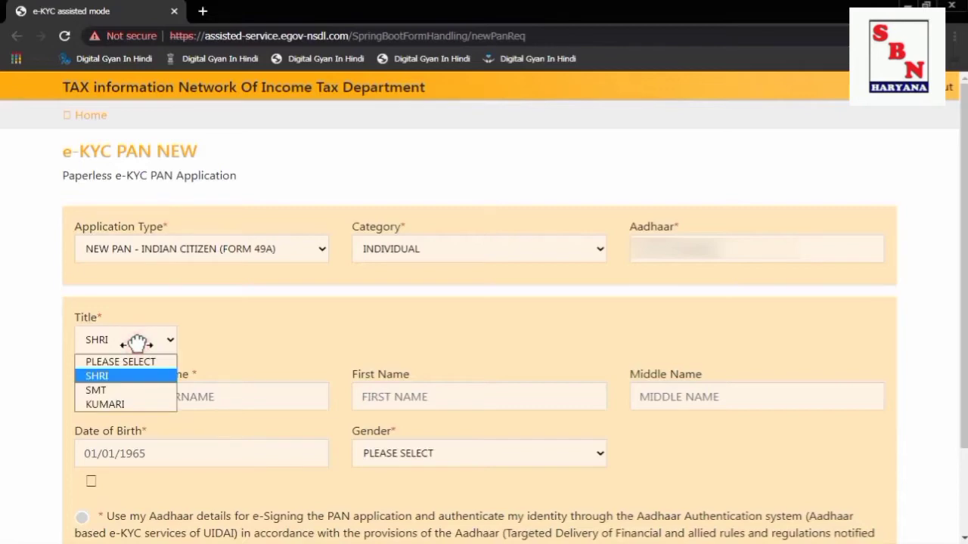
{"action": "left_click", "coordinate": [133, 397]}
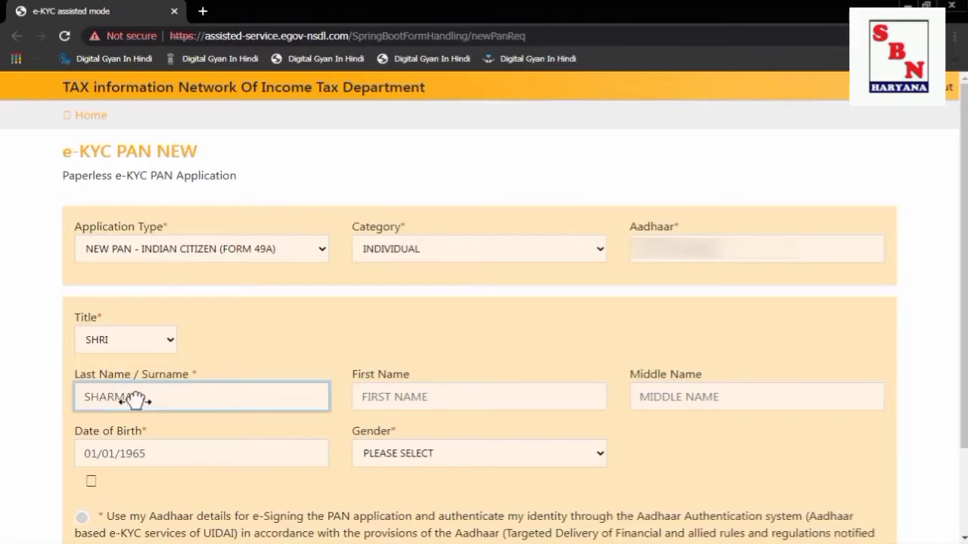
{"action": "key", "text": "Tab"}
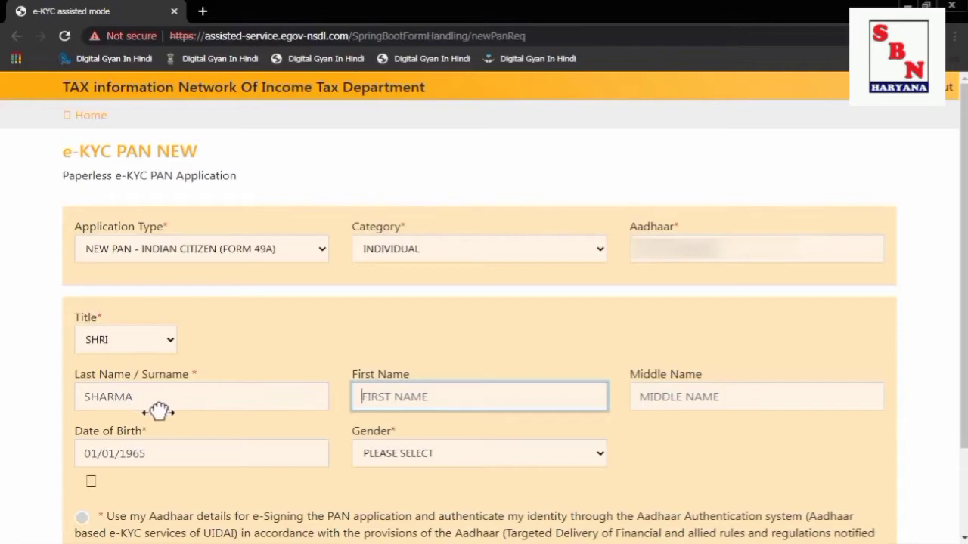
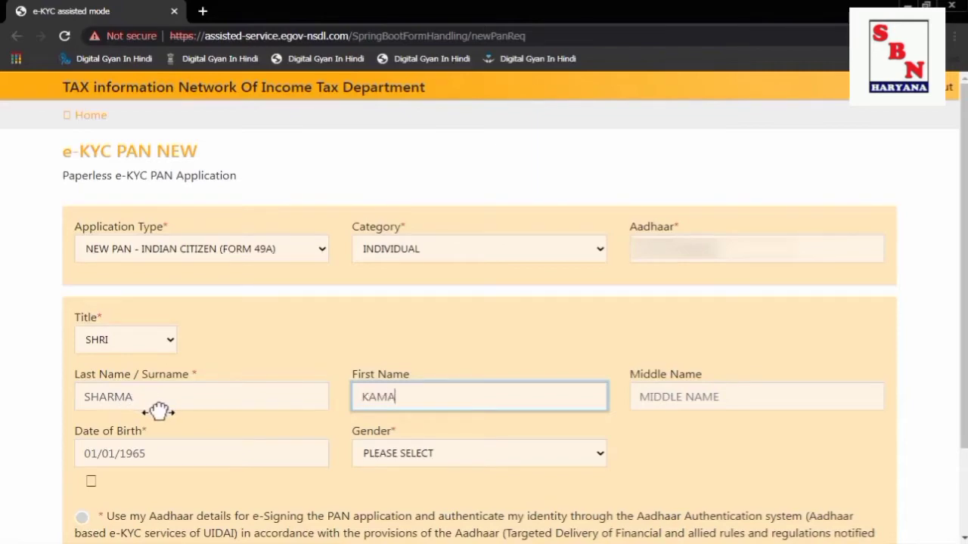
{"action": "key", "text": "Tab"}
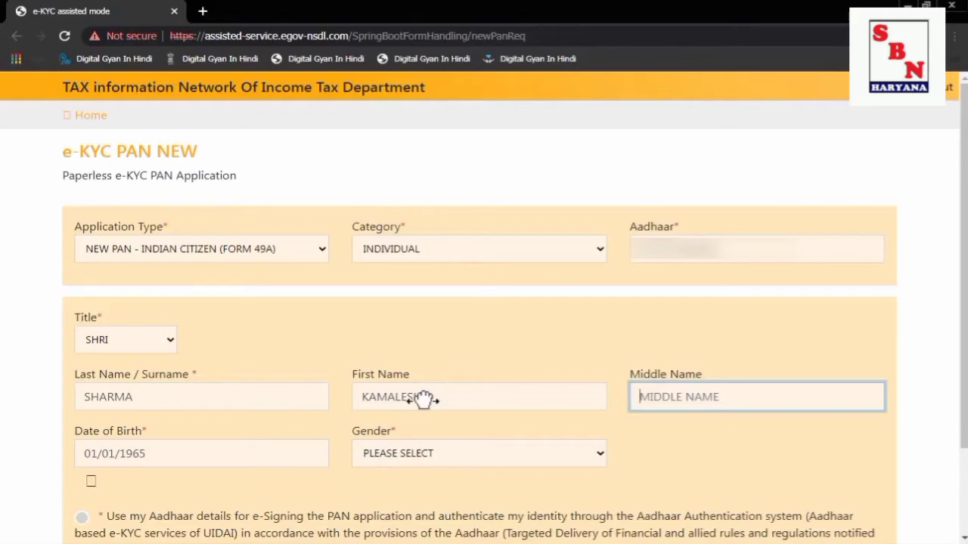
Set gender to MALE, consent to Aadhaar e-signing, and submit the form.
{"action": "scroll", "coordinate": [423, 399], "scroll_direction": "down", "scroll_amount": 2}
{"action": "left_click", "coordinate": [419, 347]}
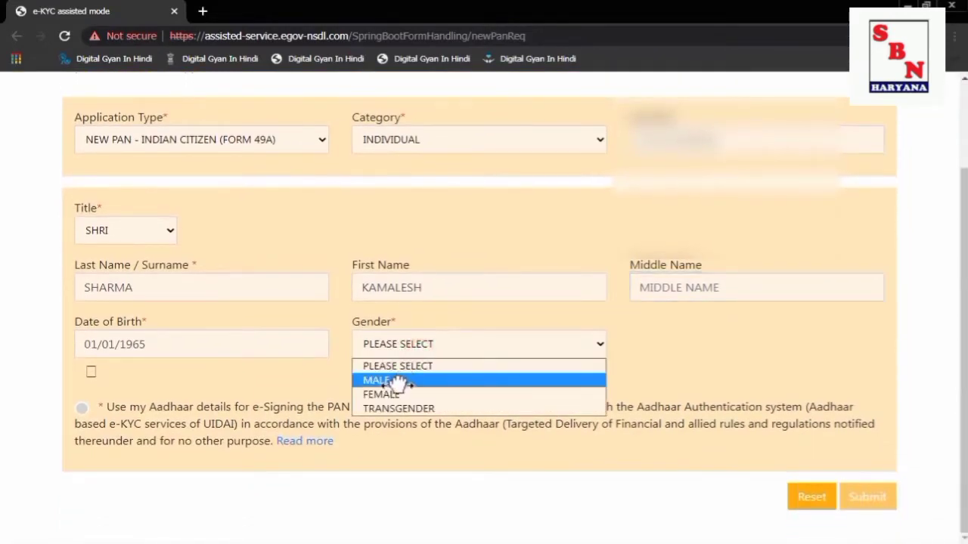
{"action": "left_click", "coordinate": [401, 382]}
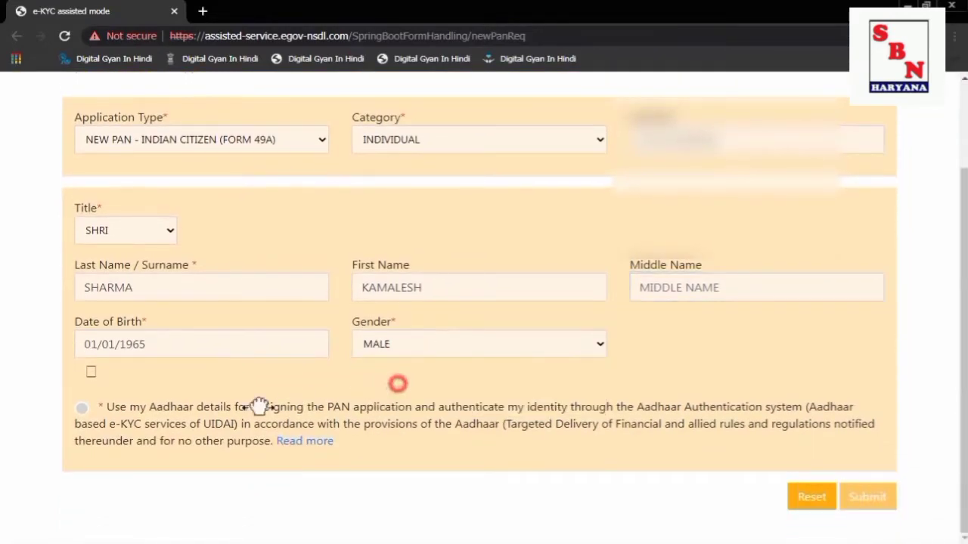
{"action": "left_click", "coordinate": [82, 407]}
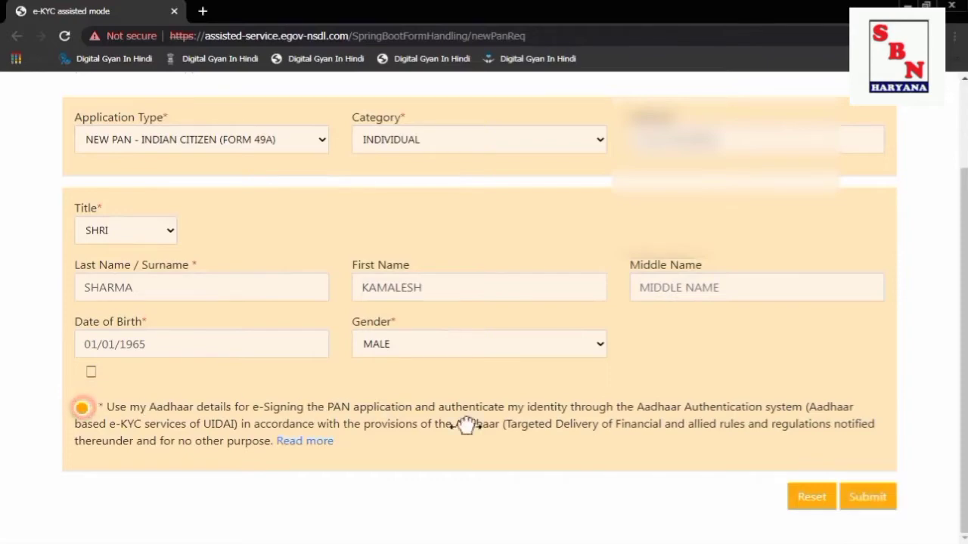
{"action": "left_click", "coordinate": [871, 492]}
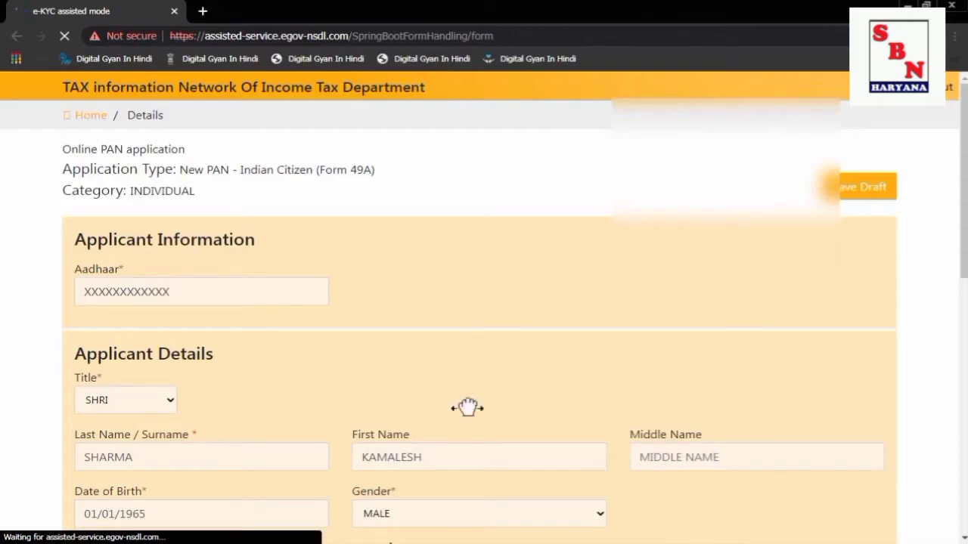
Scroll through the prefilled Applicant Details section down to the Prev/Next buttons.
{"action": "scroll", "coordinate": [235, 304], "scroll_direction": "down", "scroll_amount": 2}
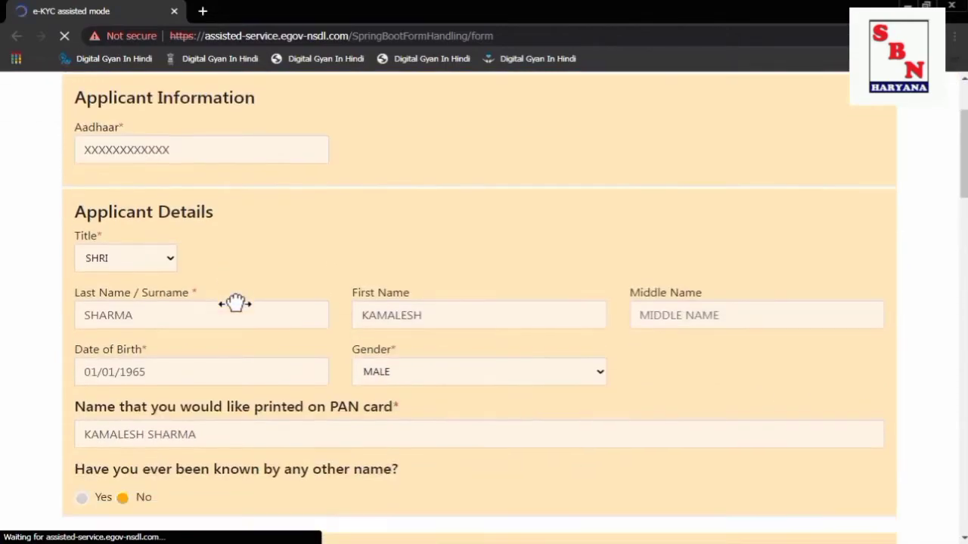
{"action": "scroll", "coordinate": [235, 303], "scroll_direction": "down", "scroll_amount": 3}
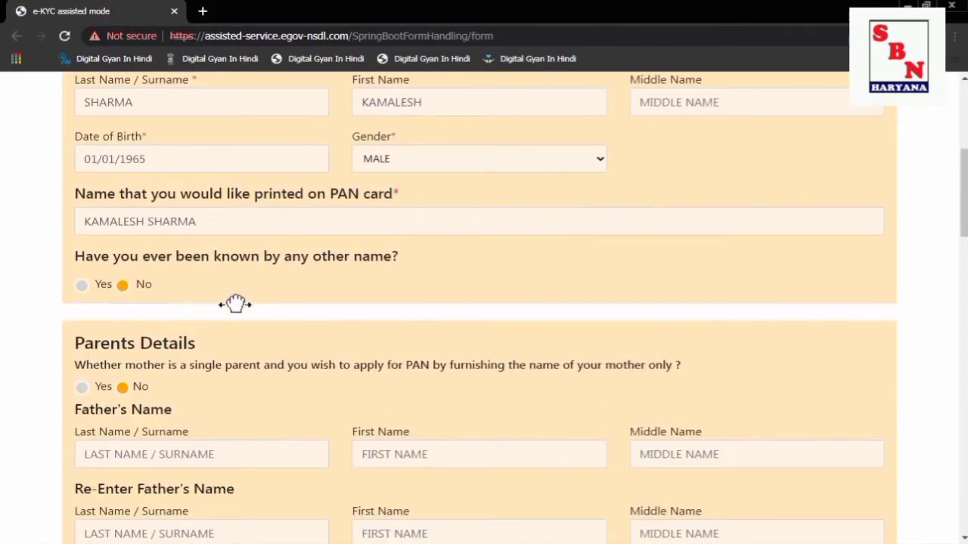
{"action": "scroll", "coordinate": [235, 303], "scroll_direction": "down", "scroll_amount": 1}
{"action": "scroll", "coordinate": [78, 201], "scroll_direction": "up", "scroll_amount": 6}
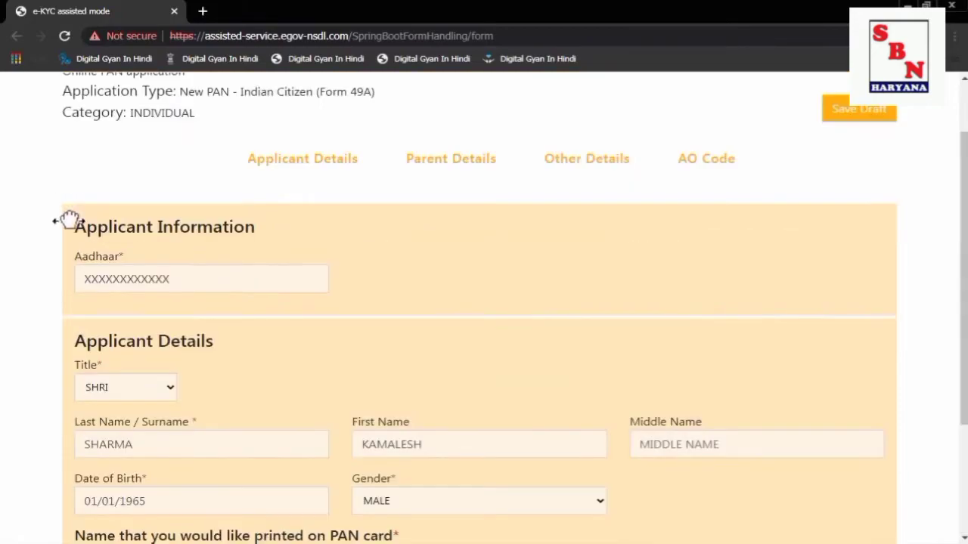
{"action": "scroll", "coordinate": [221, 314], "scroll_direction": "down", "scroll_amount": 3}
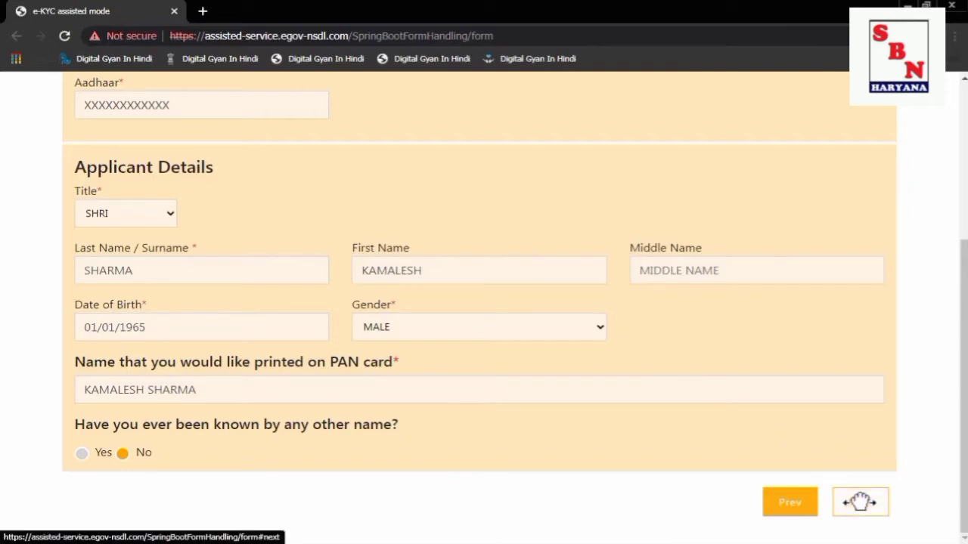
{"action": "left_click", "coordinate": [860, 502]}
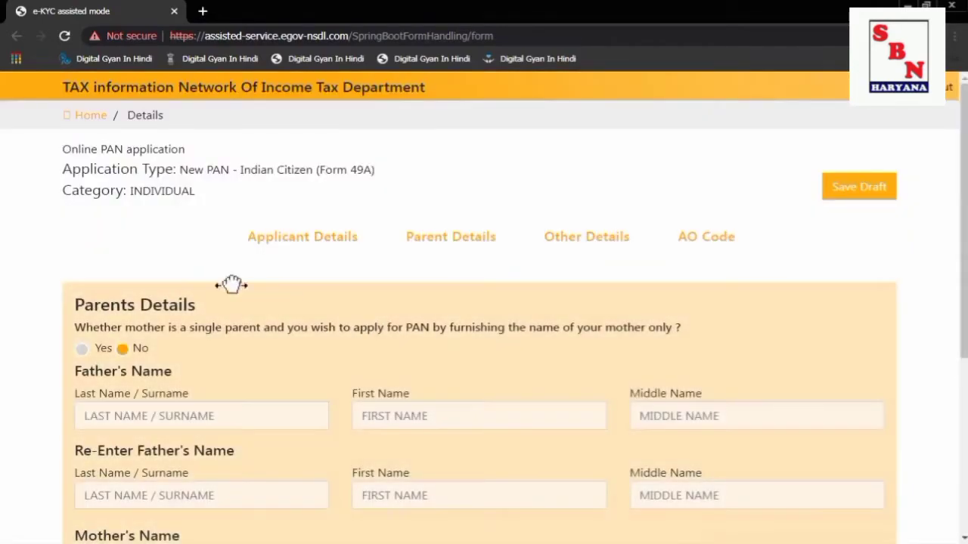
{"action": "scroll", "coordinate": [196, 344], "scroll_direction": "down", "scroll_amount": 1}
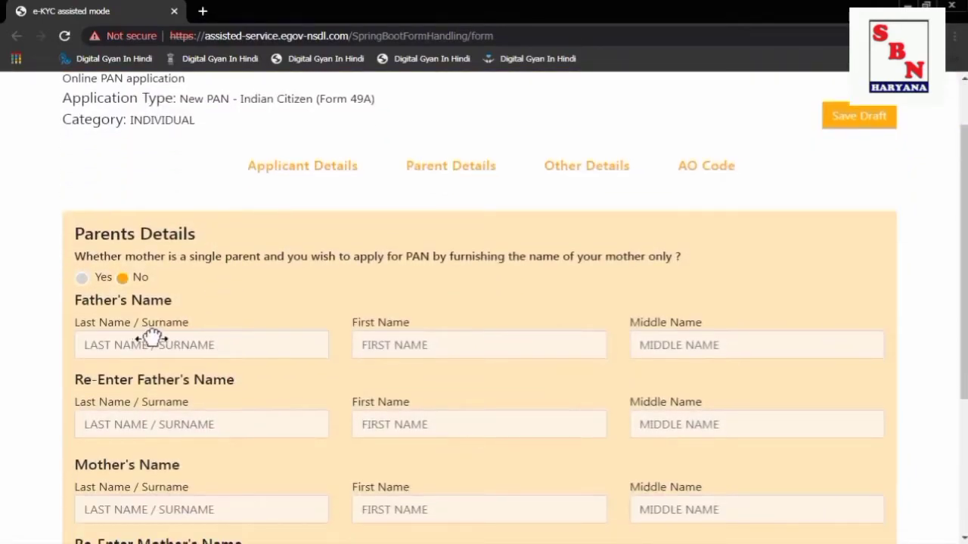
{"action": "left_click", "coordinate": [151, 339]}
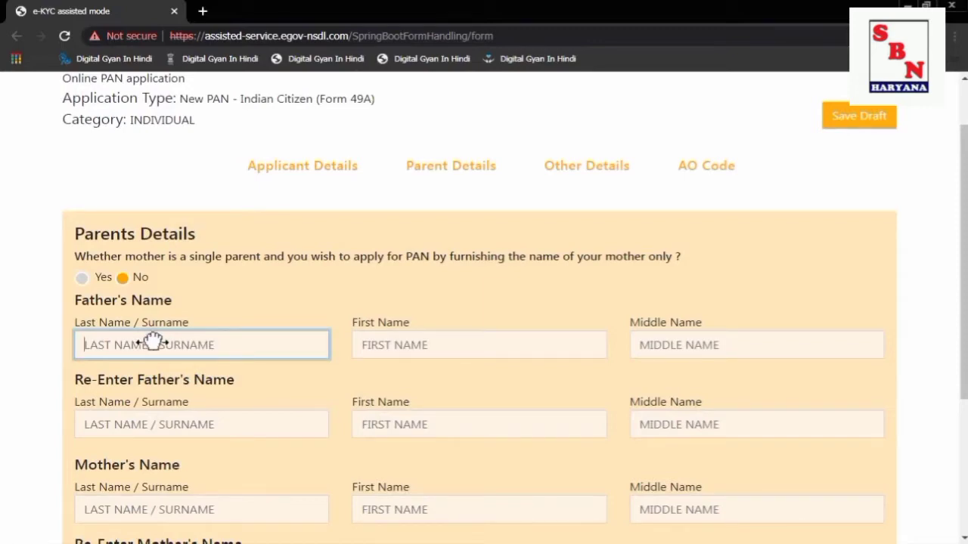
{"action": "key", "text": "Tab"}
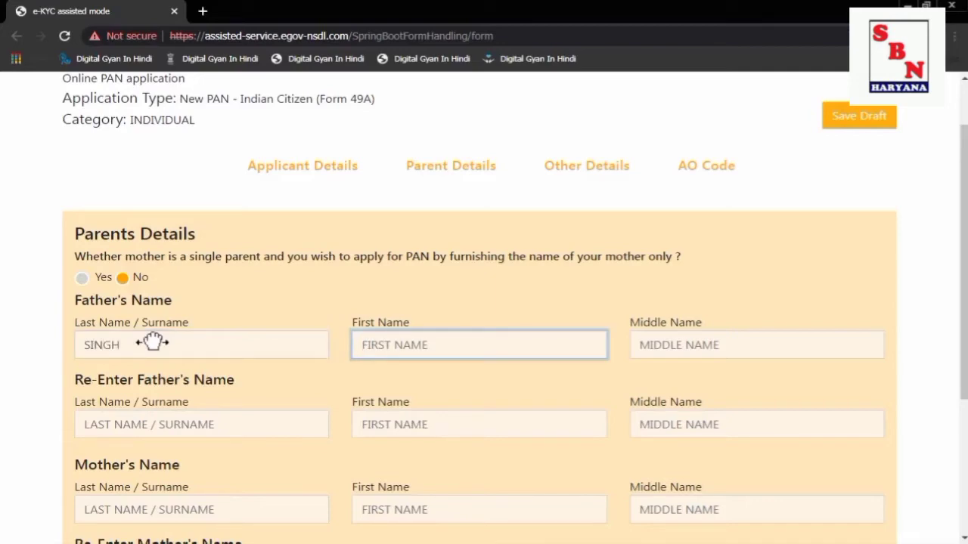
{"action": "key", "text": "Tab"}
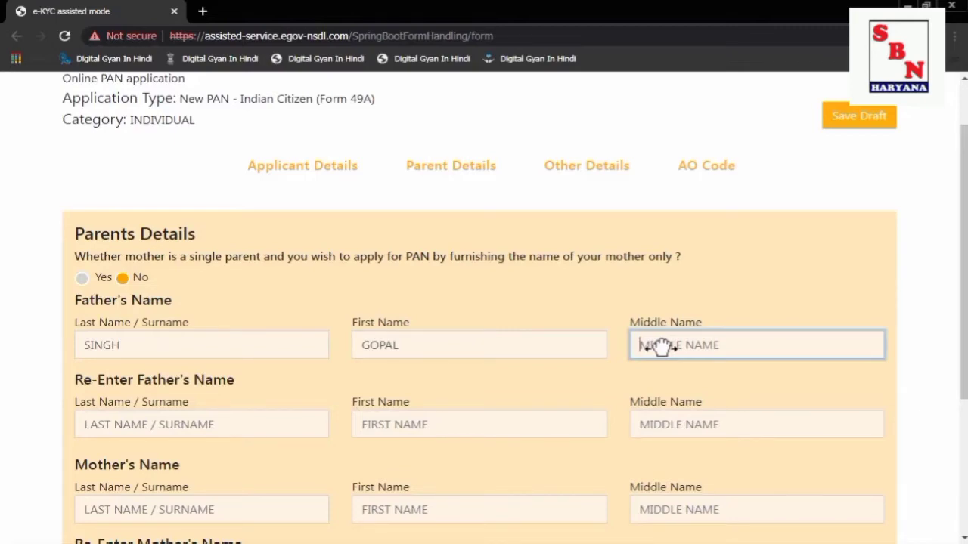
{"action": "type", "text": "Sa"}
{"action": "key", "text": "Tab"}
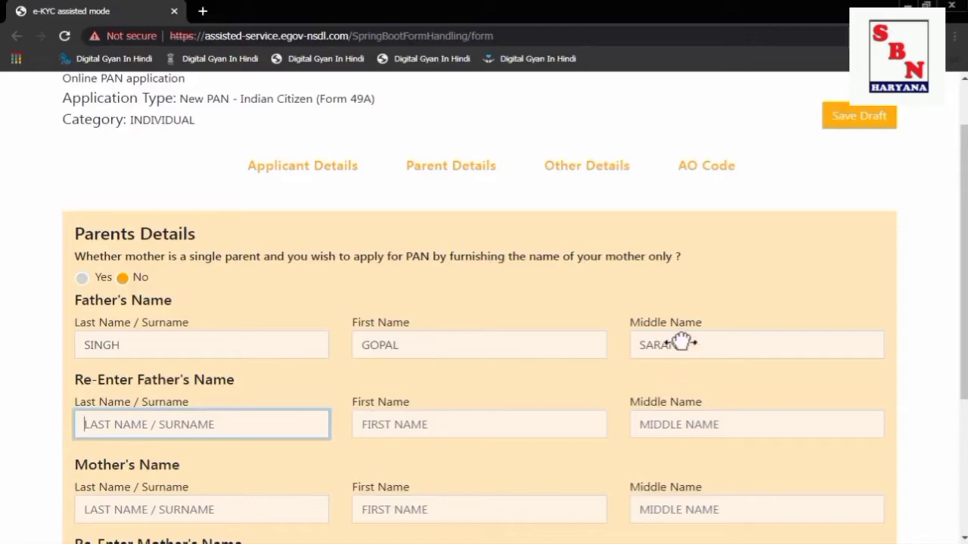
Choose the father's name for printing on the PAN card and continue to Other Details.
{"action": "scroll", "coordinate": [218, 404], "scroll_direction": "down", "scroll_amount": 2}
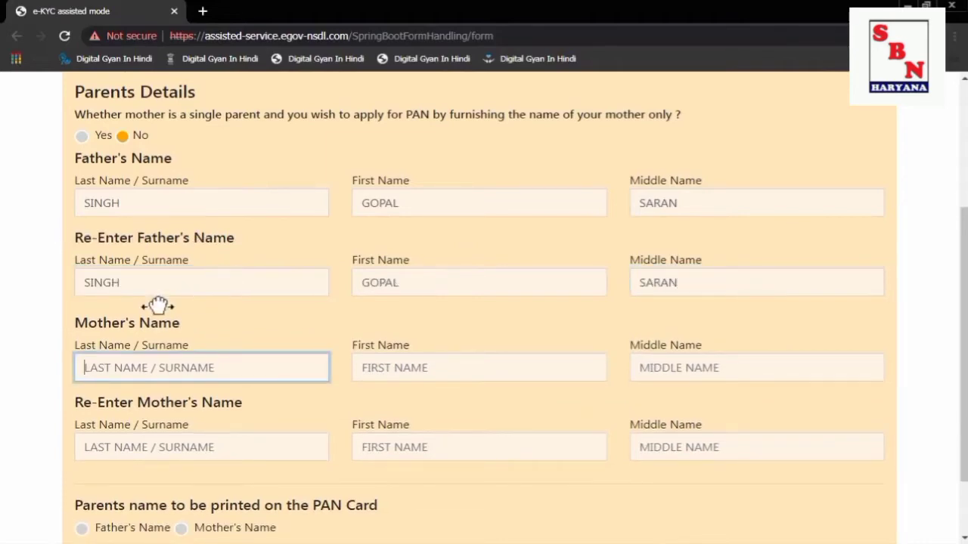
{"action": "scroll", "coordinate": [242, 367], "scroll_direction": "down", "scroll_amount": 2}
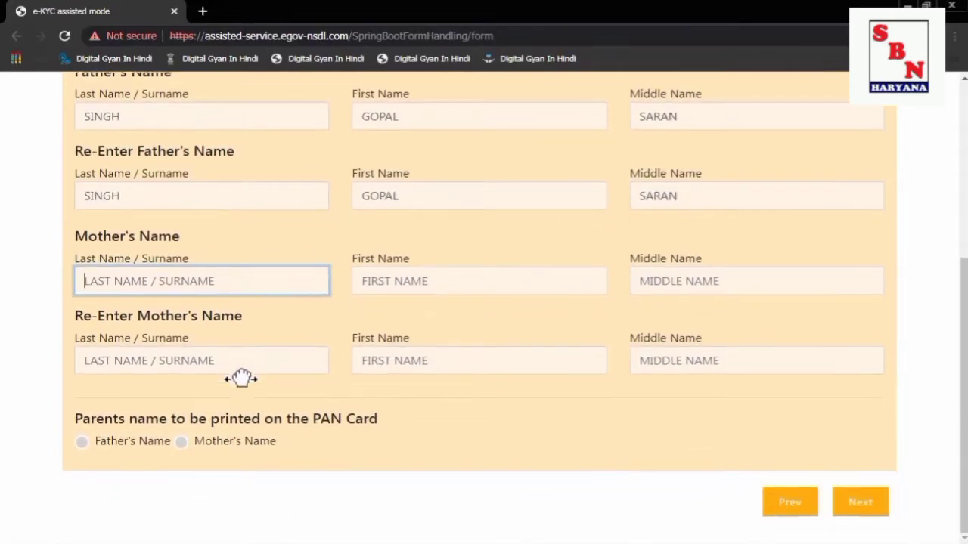
{"action": "left_click", "coordinate": [82, 443]}
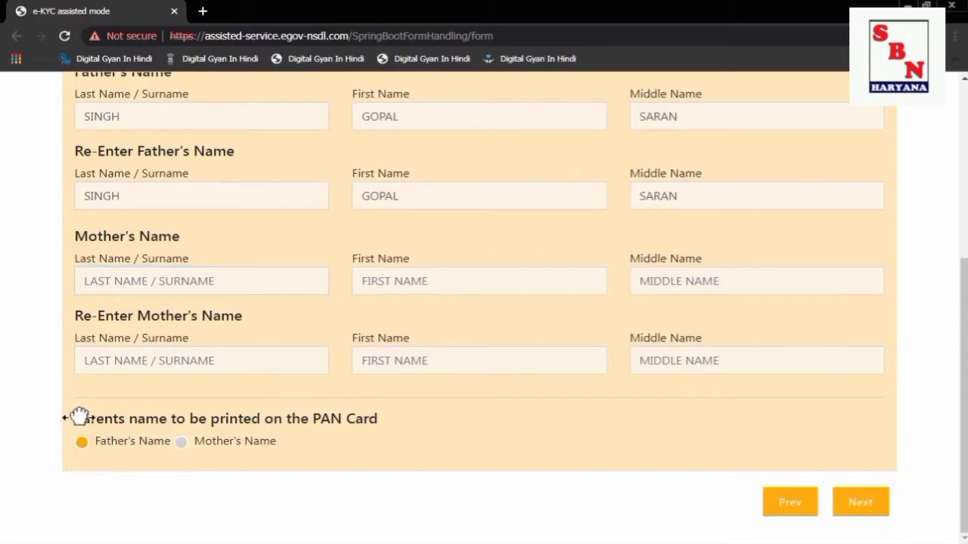
{"action": "left_click_drag", "start_coordinate": [80, 416], "coordinate": [391, 415]}
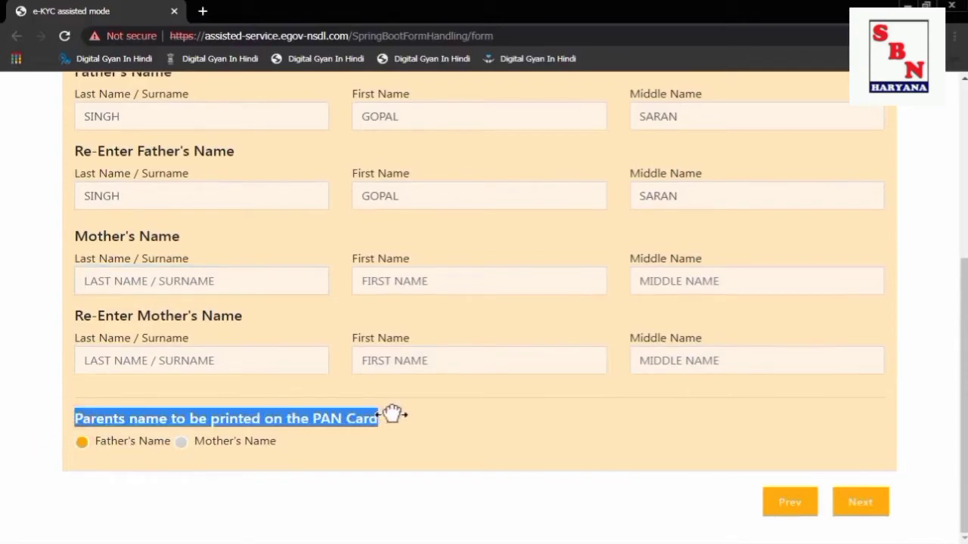
{"action": "left_click", "coordinate": [862, 500]}
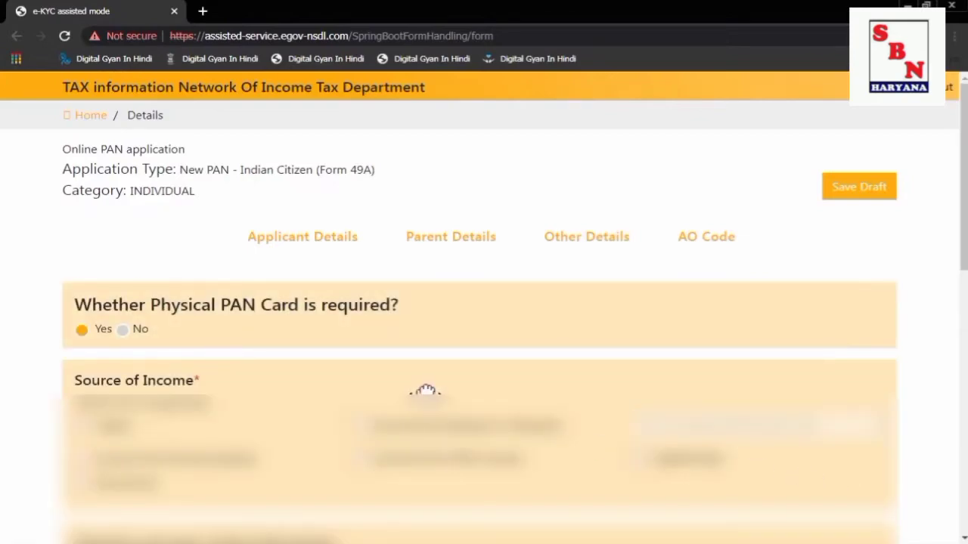
Mark the applicant as having no income and proceed to the AO Code section.
{"action": "scroll", "coordinate": [427, 392], "scroll_direction": "down", "scroll_amount": 2}
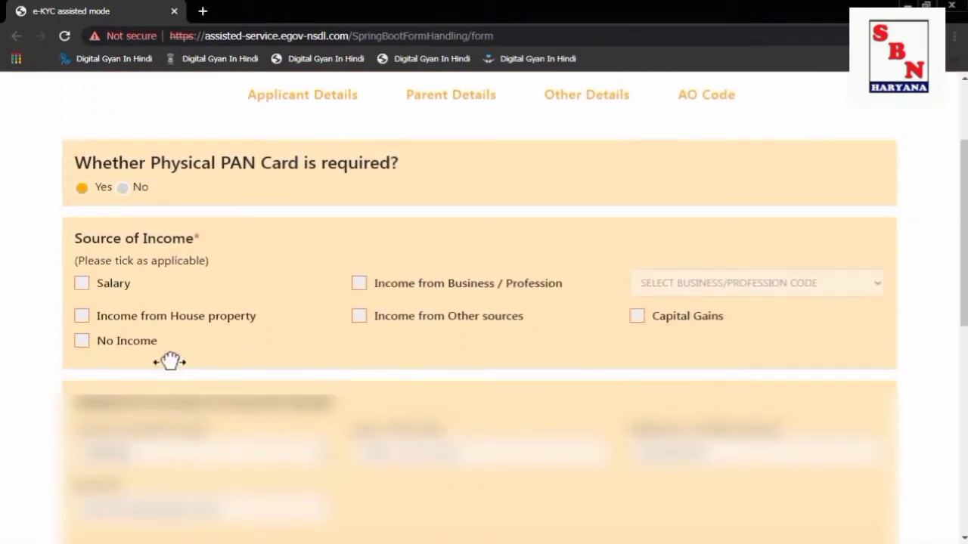
{"action": "left_click", "coordinate": [79, 340]}
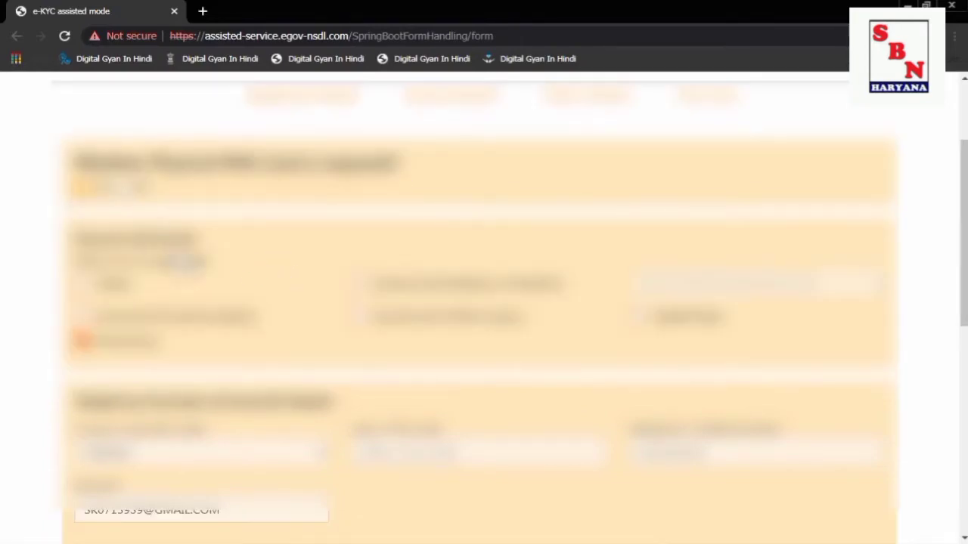
{"action": "scroll", "coordinate": [484, 303], "scroll_direction": "down", "scroll_amount": 4}
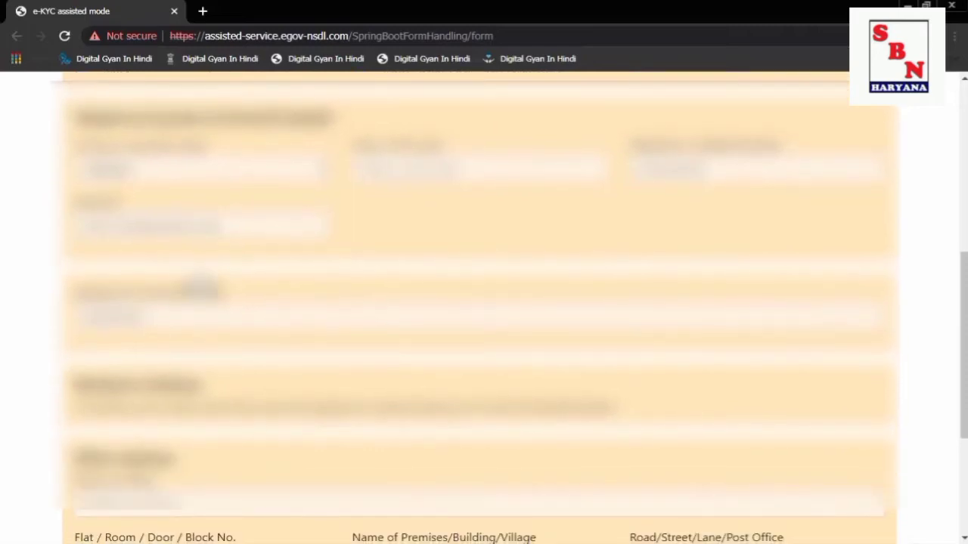
{"action": "scroll", "coordinate": [483, 302], "scroll_direction": "down", "scroll_amount": 3}
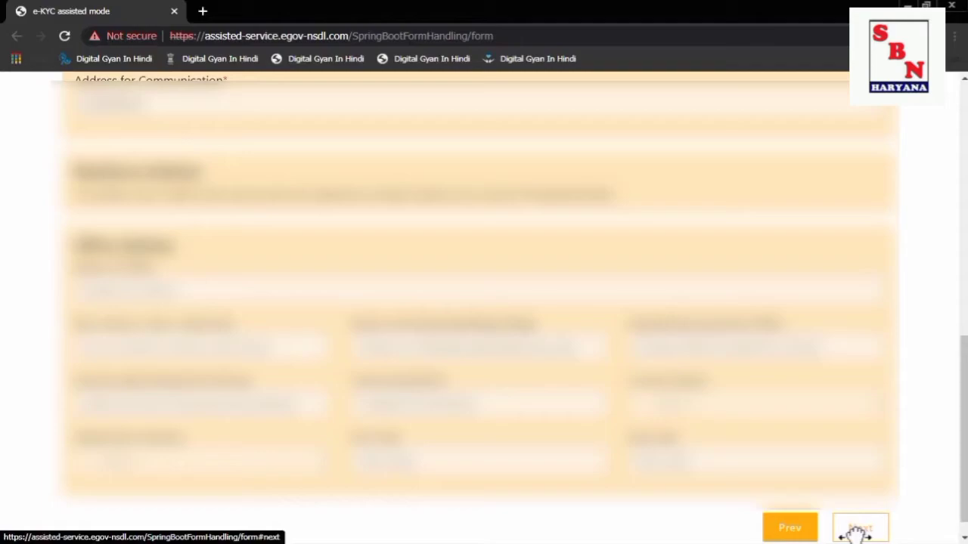
{"action": "scroll", "coordinate": [856, 534], "scroll_direction": "up", "scroll_amount": 3}
{"action": "scroll", "coordinate": [857, 535], "scroll_direction": "down", "scroll_amount": 2}
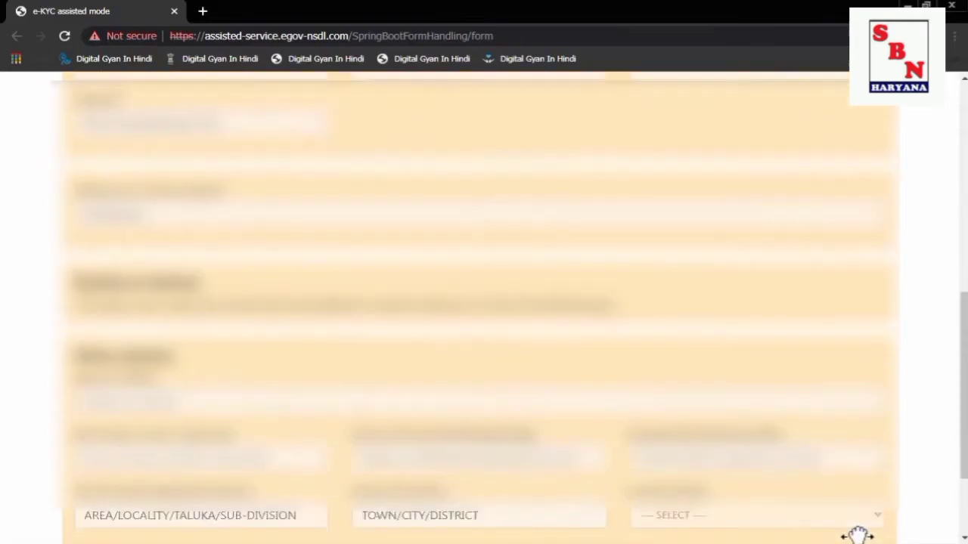
{"action": "scroll", "coordinate": [857, 535], "scroll_direction": "down", "scroll_amount": 3}
{"action": "left_click", "coordinate": [855, 509]}
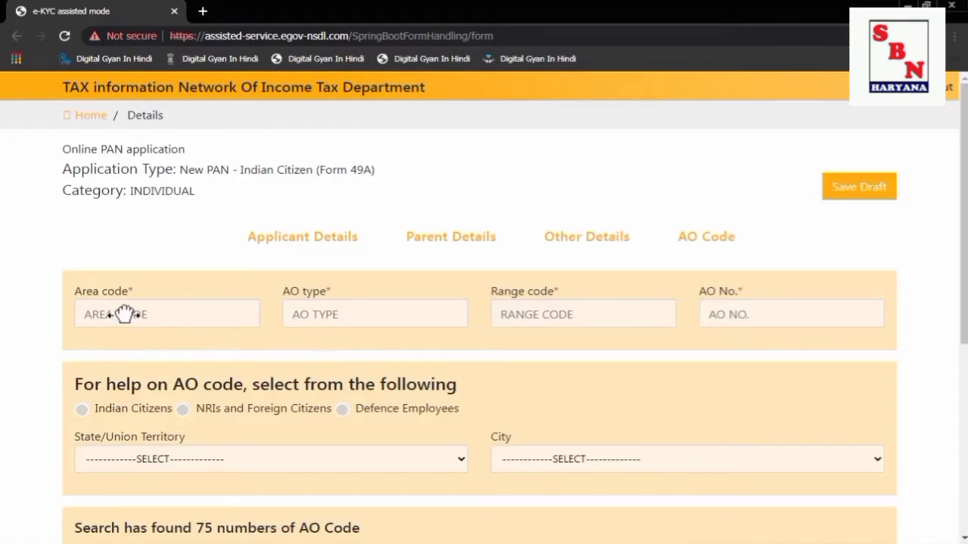
Search AO codes for Indian citizens with state BIHAR and the applicant's city.
{"action": "scroll", "coordinate": [536, 347], "scroll_direction": "down", "scroll_amount": 1}
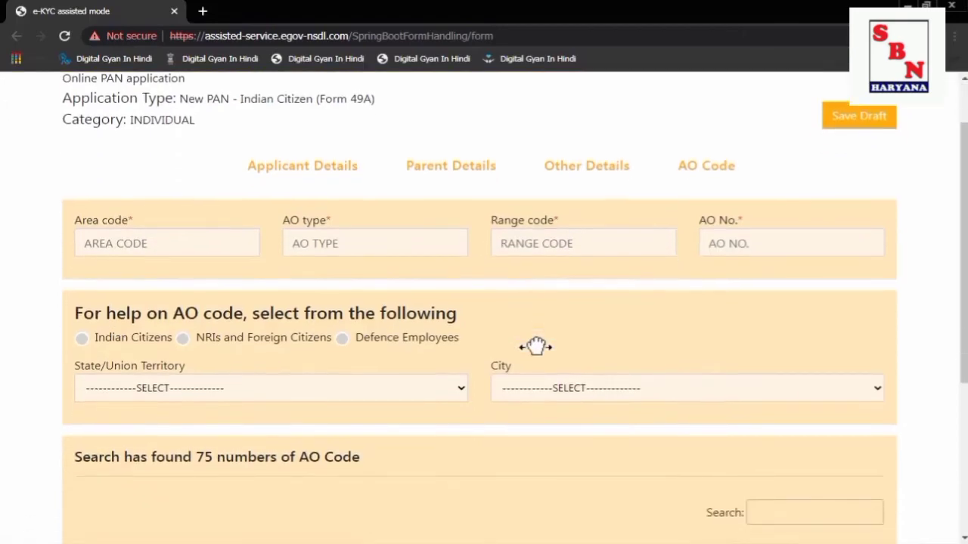
{"action": "scroll", "coordinate": [507, 349], "scroll_direction": "down", "scroll_amount": 1}
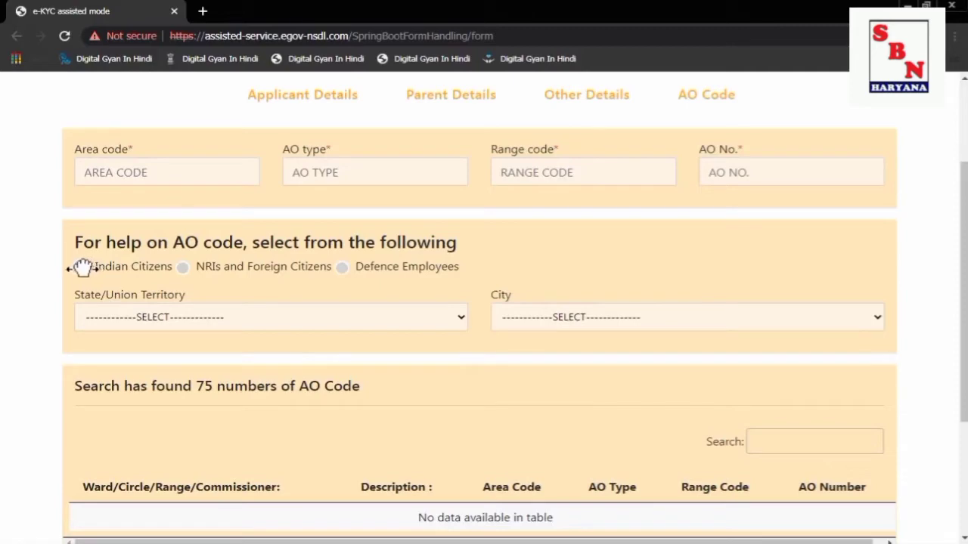
{"action": "left_click_drag", "start_coordinate": [67, 240], "coordinate": [97, 286]}
{"action": "left_click", "coordinate": [81, 267]}
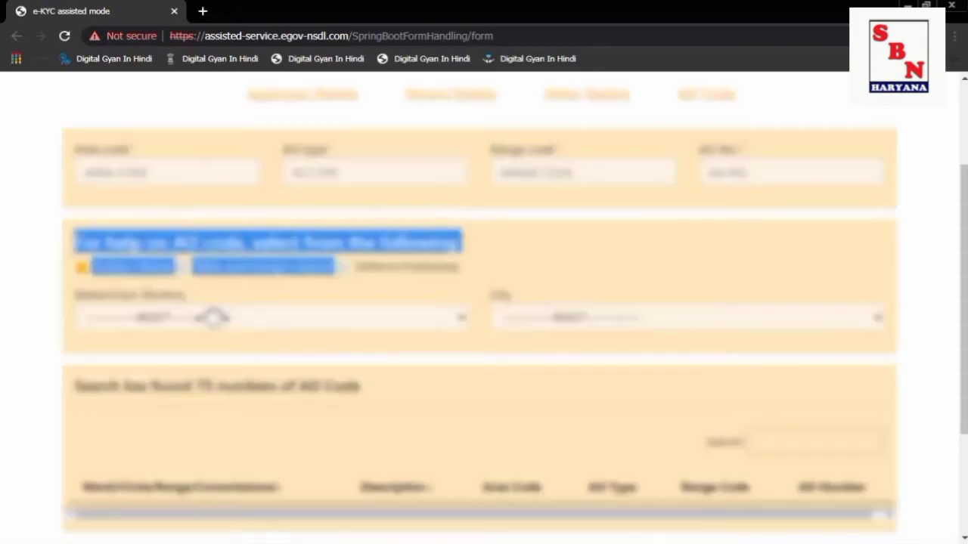
{"action": "left_click", "coordinate": [213, 318]}
{"action": "key", "text": "b"}
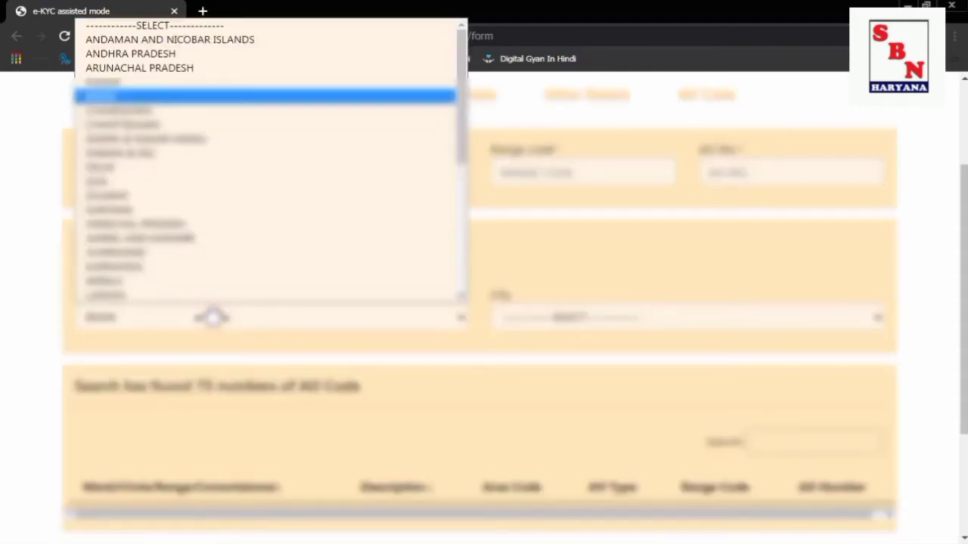
{"action": "key", "text": "Return"}
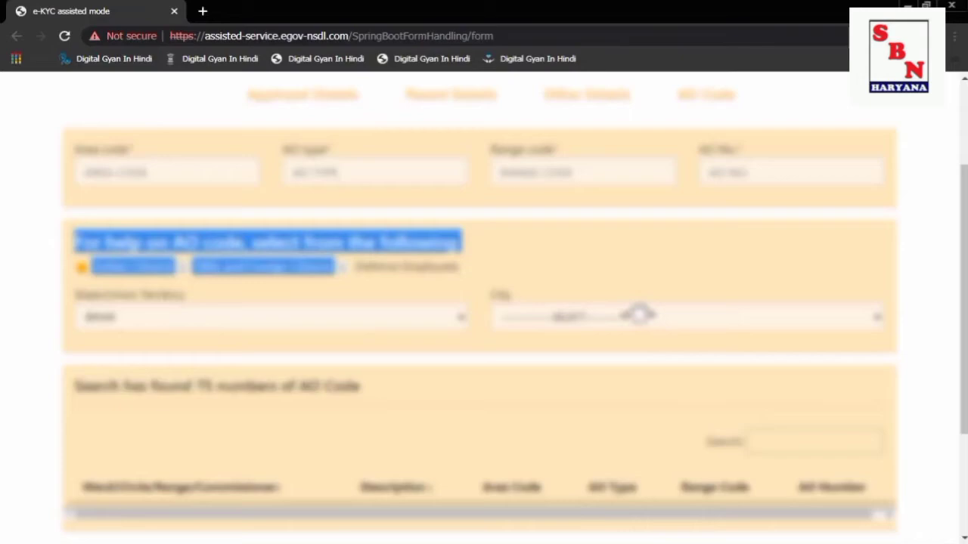
{"action": "left_click", "coordinate": [638, 314]}
{"action": "key", "text": "p"}
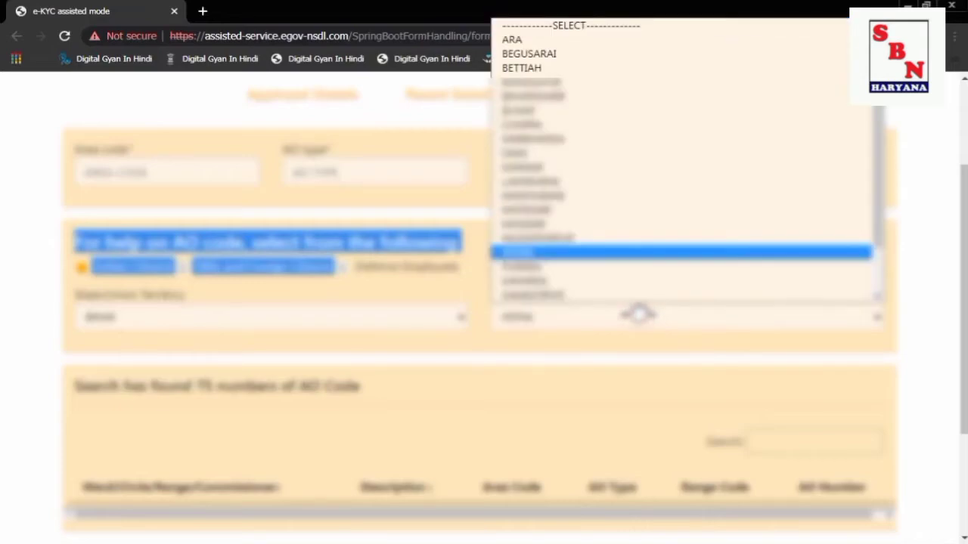
{"action": "key", "text": "Return"}
Enter 'PA' as the Place and submit the application for review.
{"action": "scroll", "coordinate": [423, 401], "scroll_direction": "down", "scroll_amount": 3}
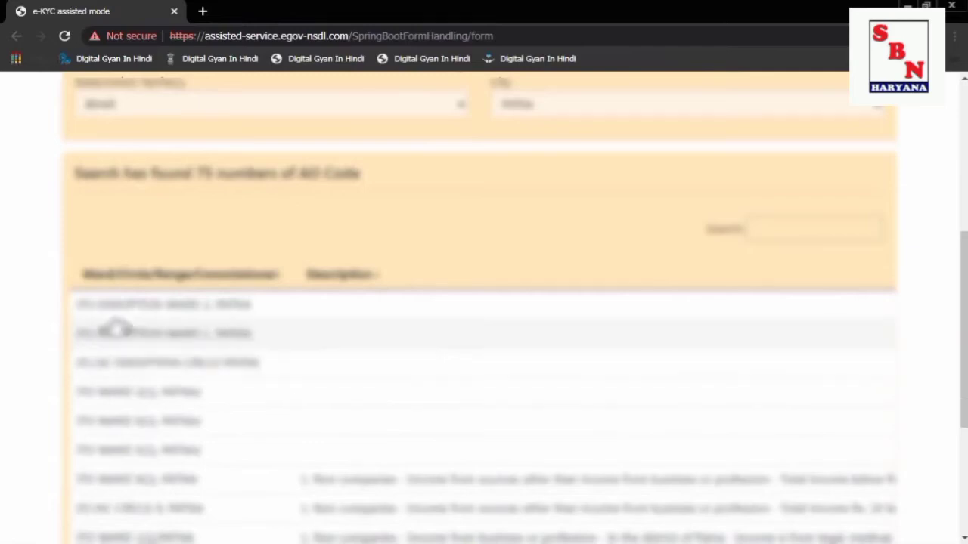
{"action": "scroll", "coordinate": [368, 328], "scroll_direction": "up", "scroll_amount": 4}
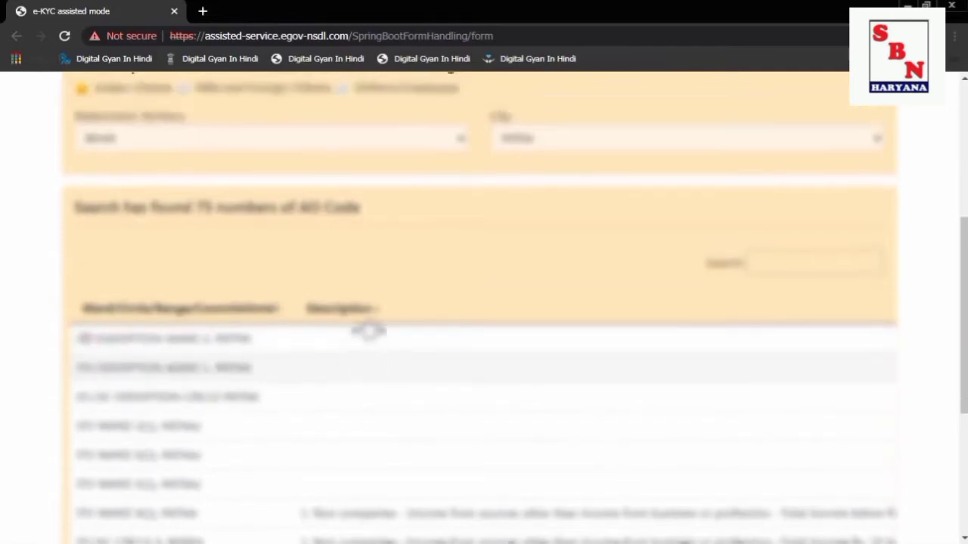
{"action": "scroll", "coordinate": [713, 406], "scroll_direction": "down", "scroll_amount": 9}
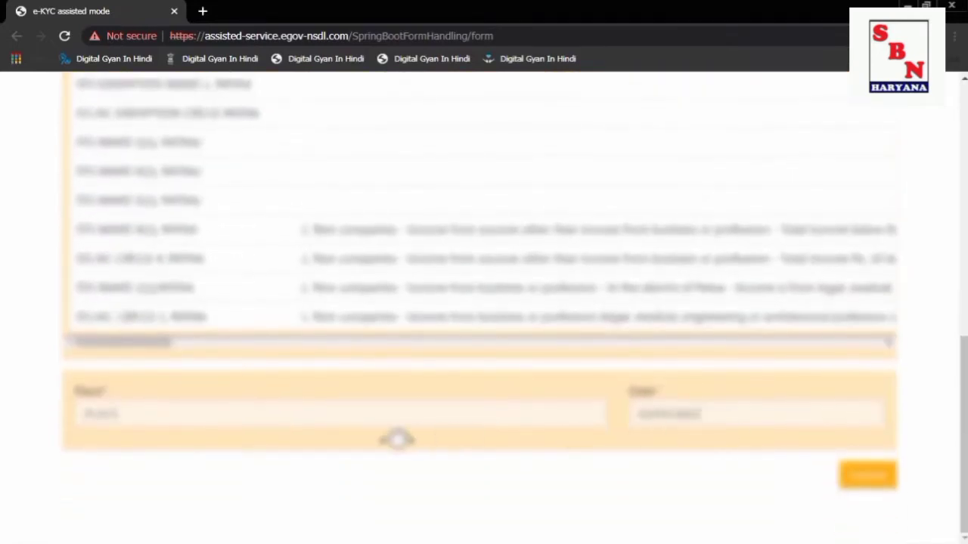
{"action": "left_click", "coordinate": [288, 413]}
{"action": "type", "text": "PATNA"}
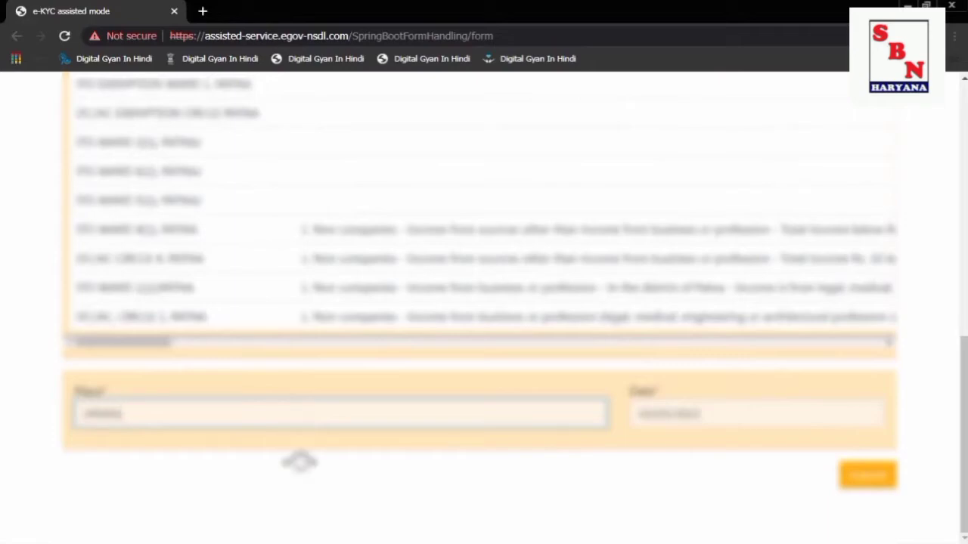
{"action": "left_click", "coordinate": [864, 475]}
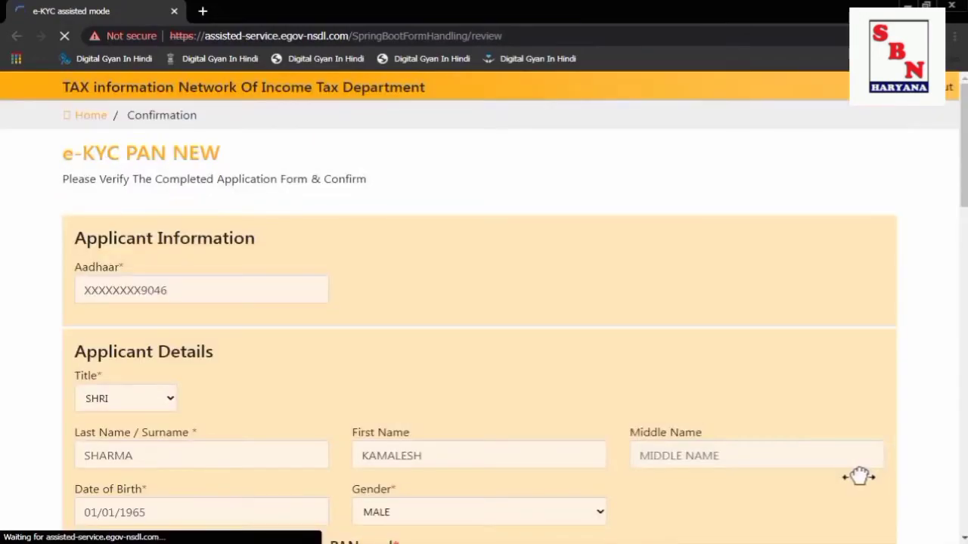
Review the completed application down to the bottom and confirm it.
{"action": "scroll", "coordinate": [799, 473], "scroll_direction": "down", "scroll_amount": 8}
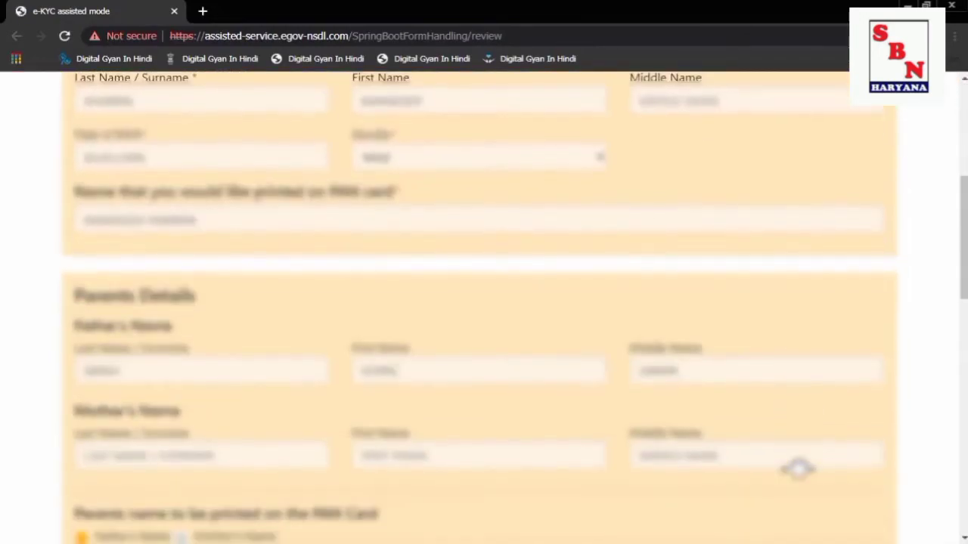
{"action": "scroll", "coordinate": [800, 470], "scroll_direction": "down", "scroll_amount": 8}
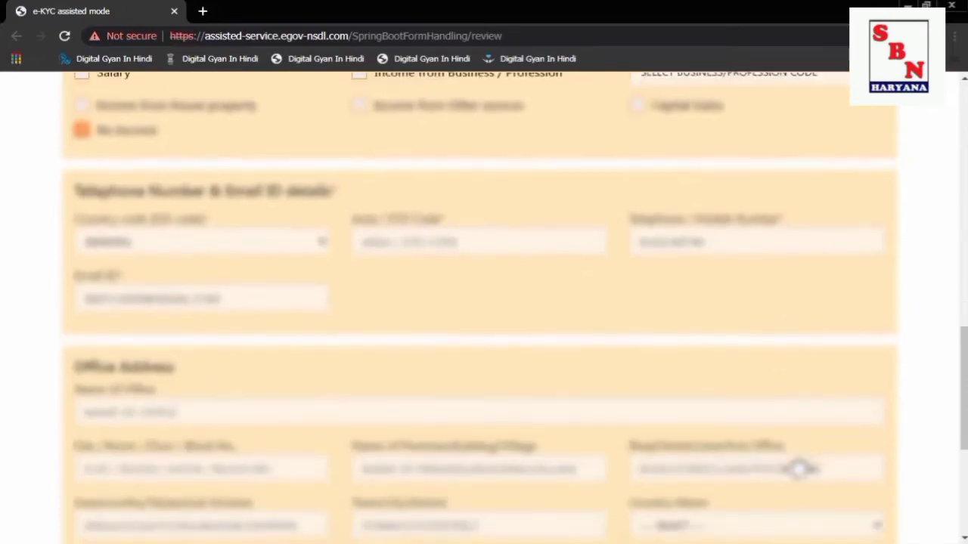
{"action": "scroll", "coordinate": [799, 469], "scroll_direction": "down", "scroll_amount": 2}
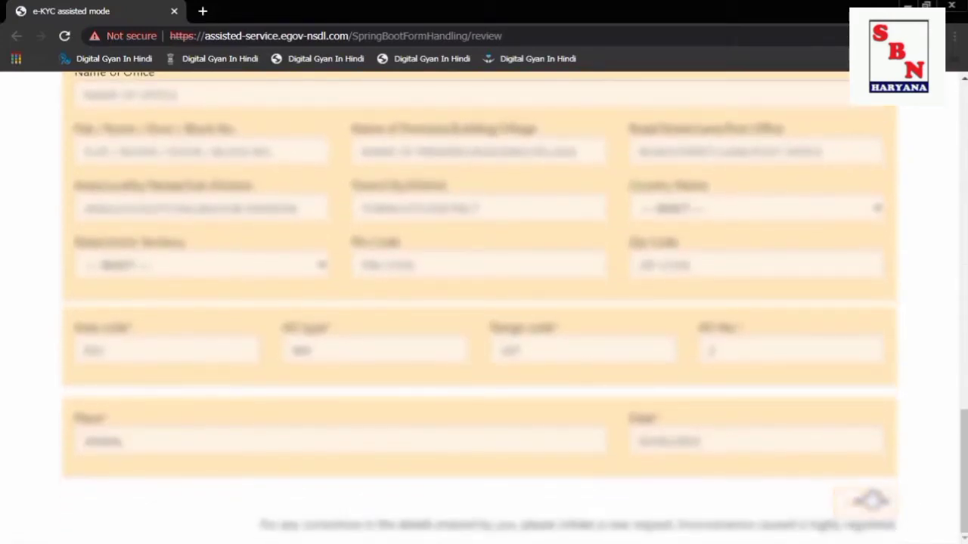
{"action": "left_click", "coordinate": [869, 500]}
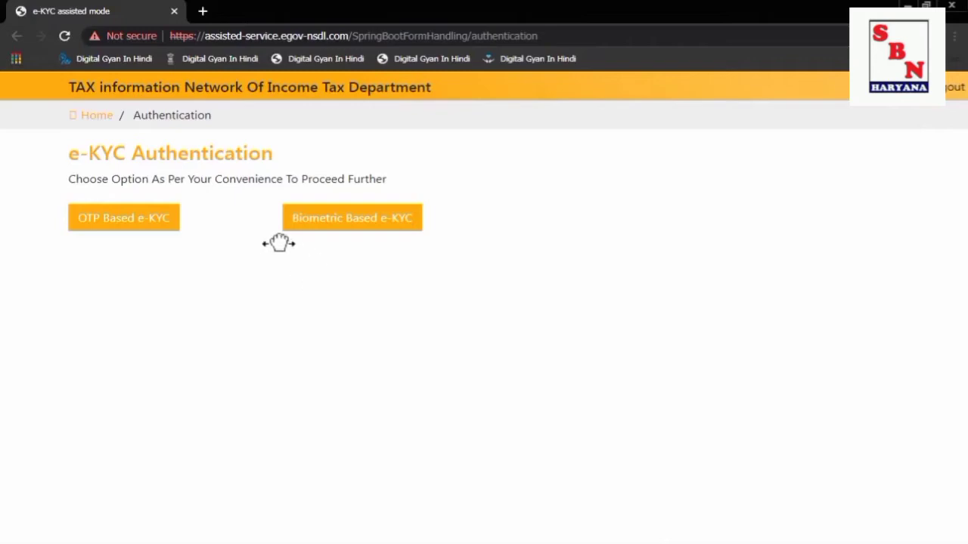
Choose Biometric Based e-KYC on the e-KYC Authentication page.
{"action": "left_click", "coordinate": [150, 222]}
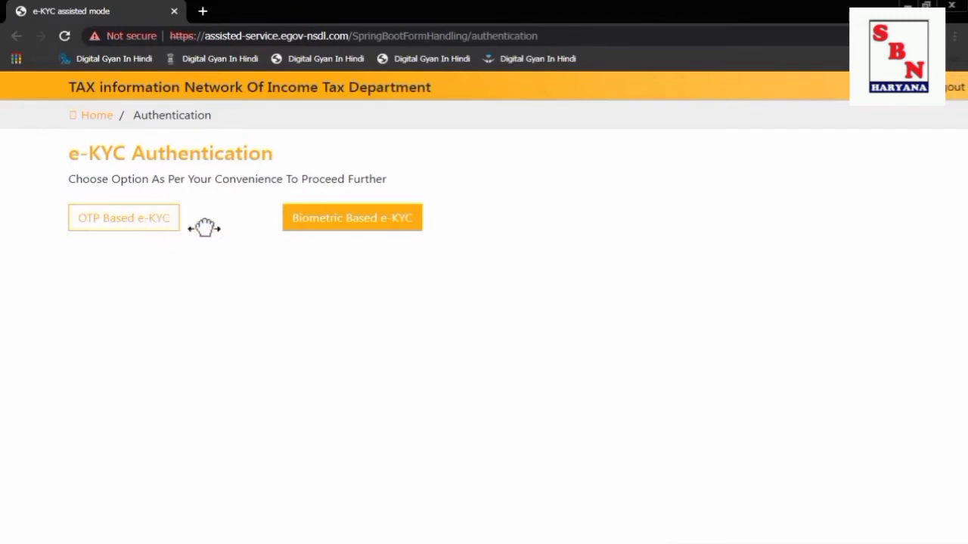
{"action": "left_click", "coordinate": [335, 222]}
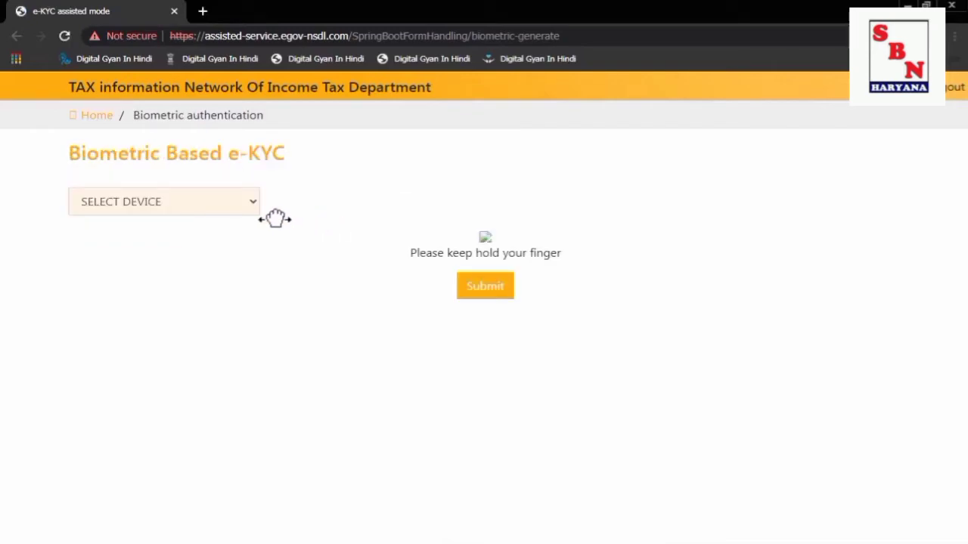
Select the MANTRA fingerprint device and try a capture, which ends in a PID parsing error.
{"action": "left_click", "coordinate": [216, 201]}
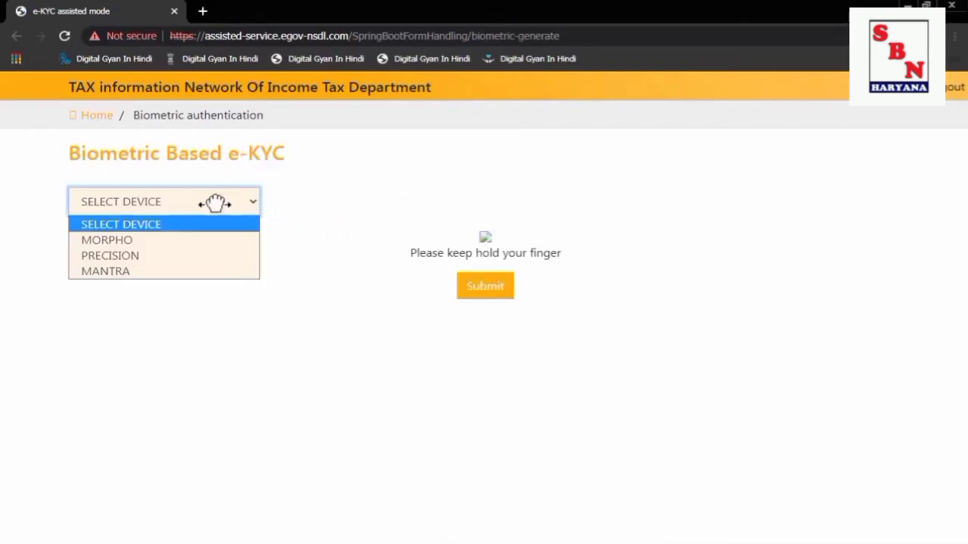
{"action": "left_click", "coordinate": [134, 267]}
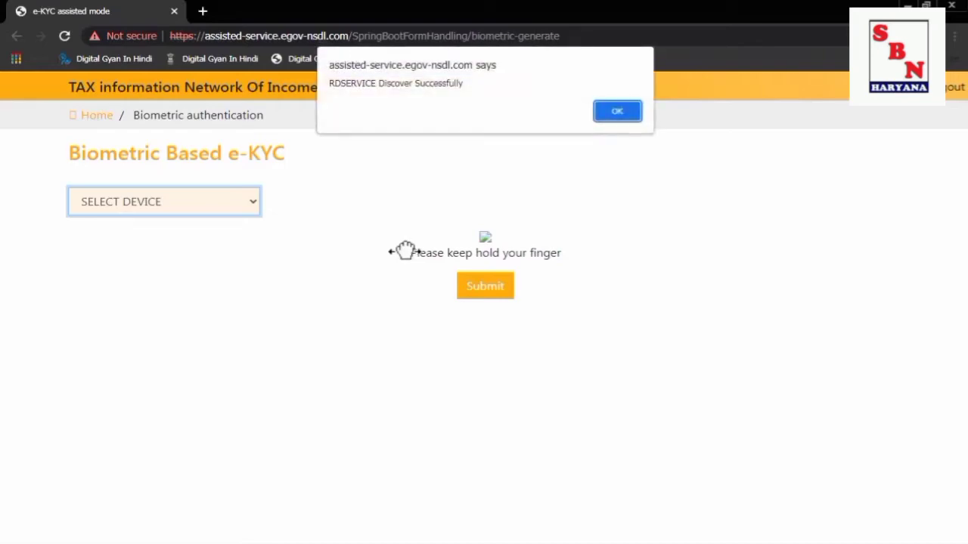
{"action": "left_click", "coordinate": [614, 111]}
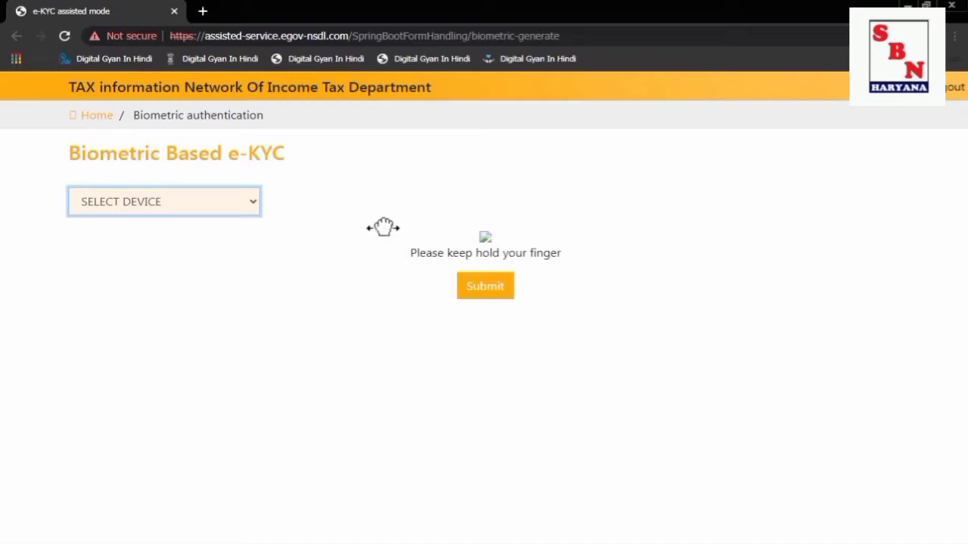
{"action": "key", "text": "Down"}
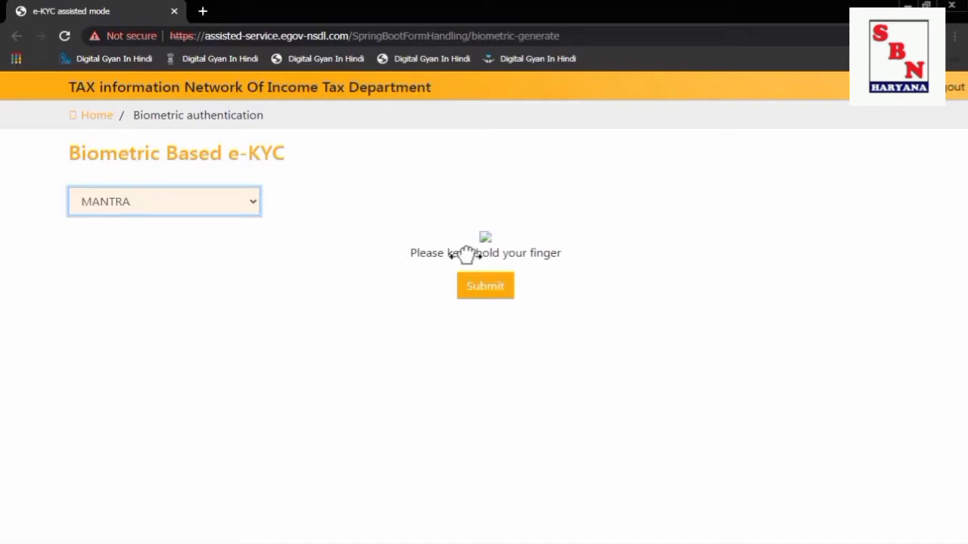
{"action": "left_click", "coordinate": [488, 286]}
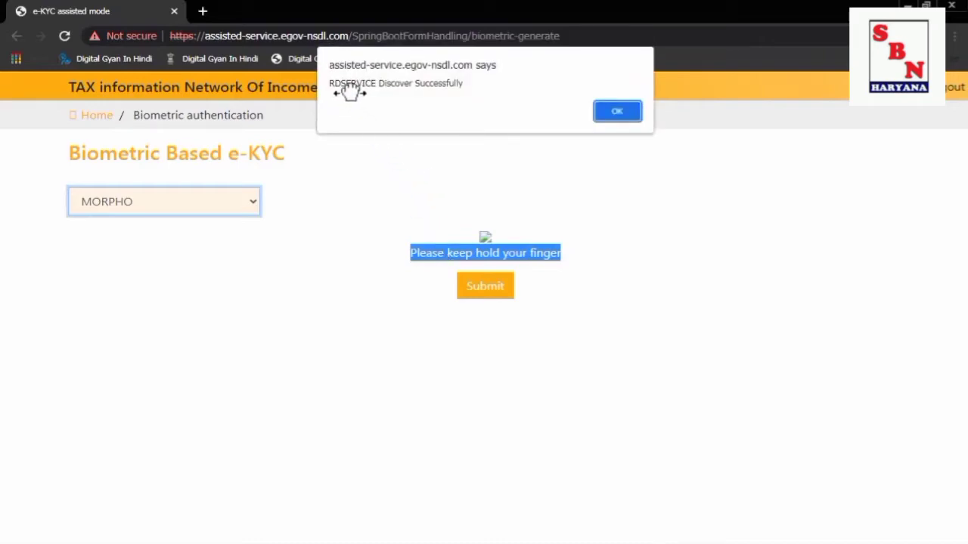
{"action": "left_click", "coordinate": [621, 110]}
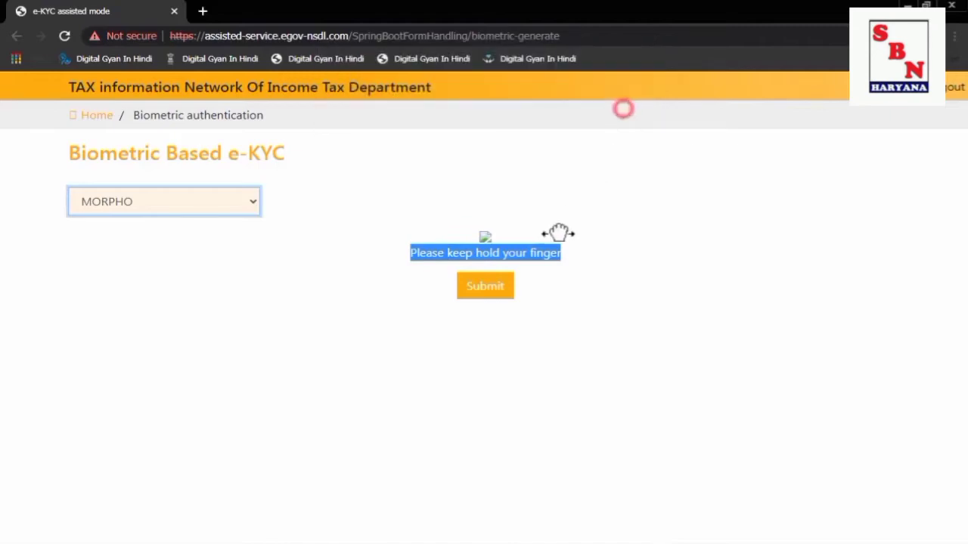
{"action": "left_click", "coordinate": [484, 286]}
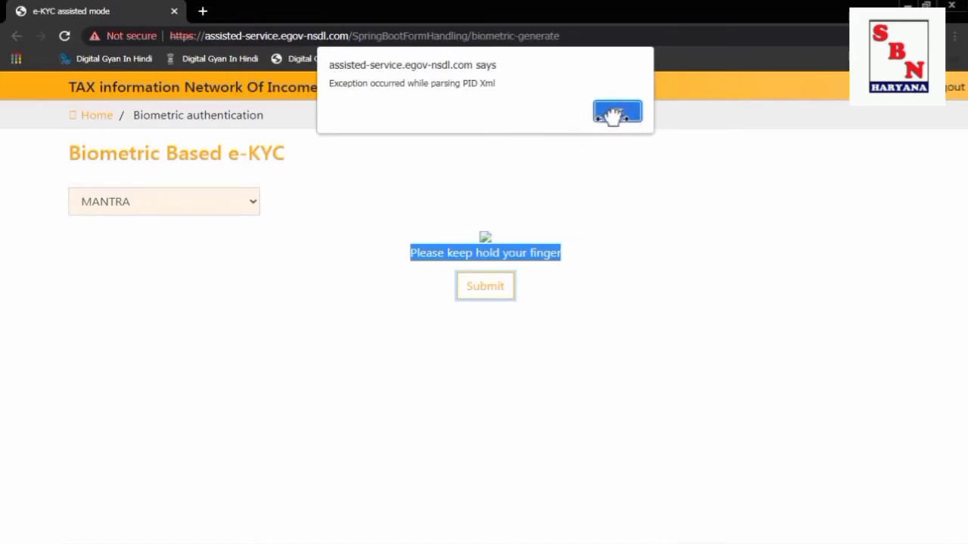
{"action": "left_click", "coordinate": [611, 114]}
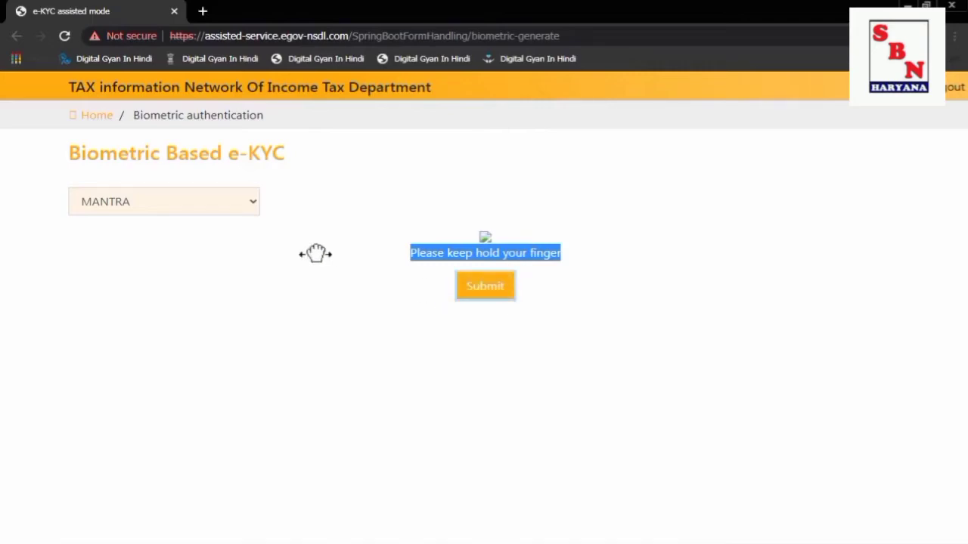
Reselect MANTRA as the fingerprint device and resubmit the fingerprint for e-KYC verification.
{"action": "left_click", "coordinate": [203, 202]}
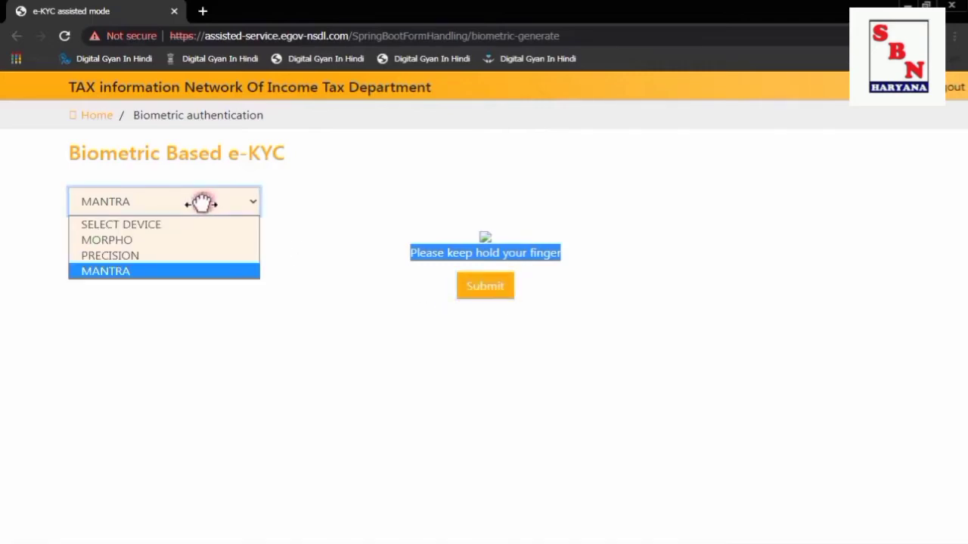
{"action": "left_click", "coordinate": [167, 235]}
{"action": "left_click", "coordinate": [599, 189]}
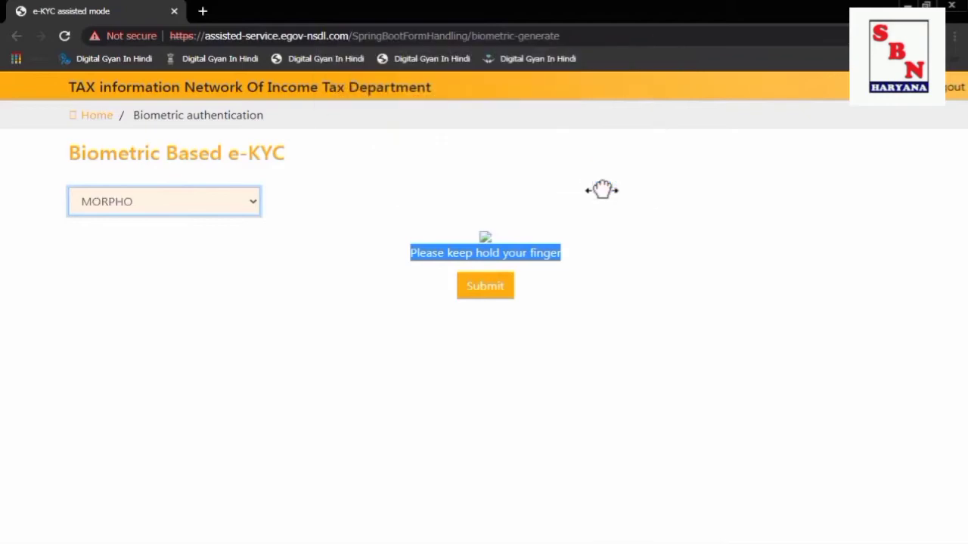
{"action": "left_click", "coordinate": [197, 199]}
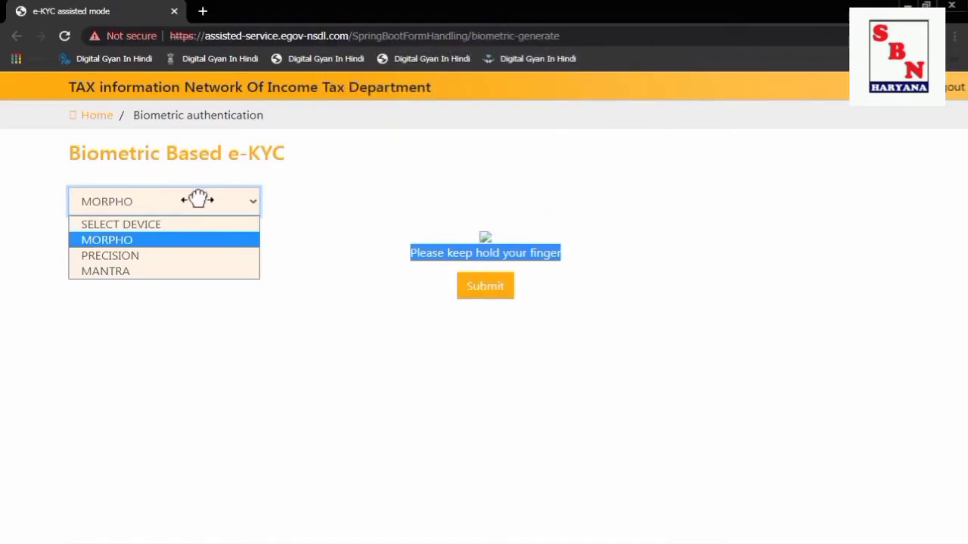
{"action": "left_click", "coordinate": [134, 268]}
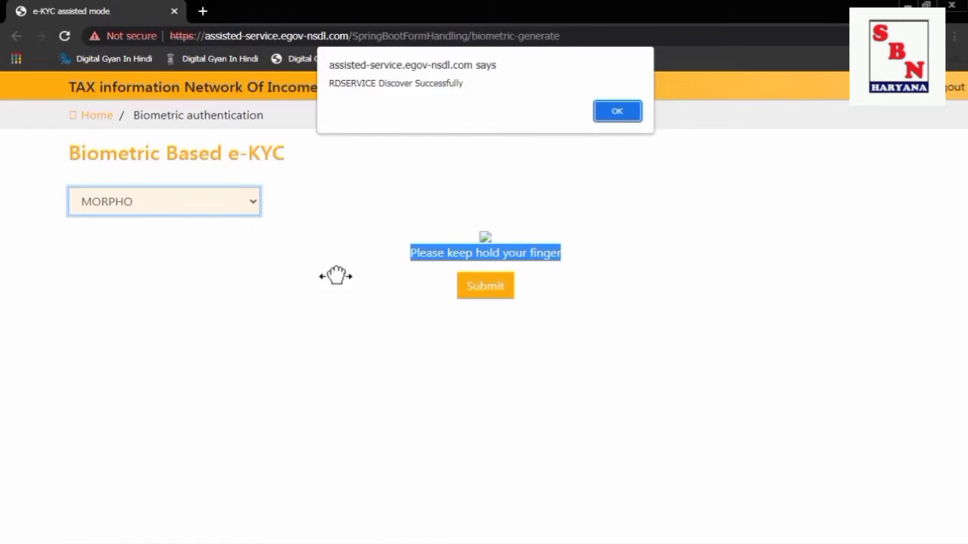
{"action": "key", "text": "Return"}
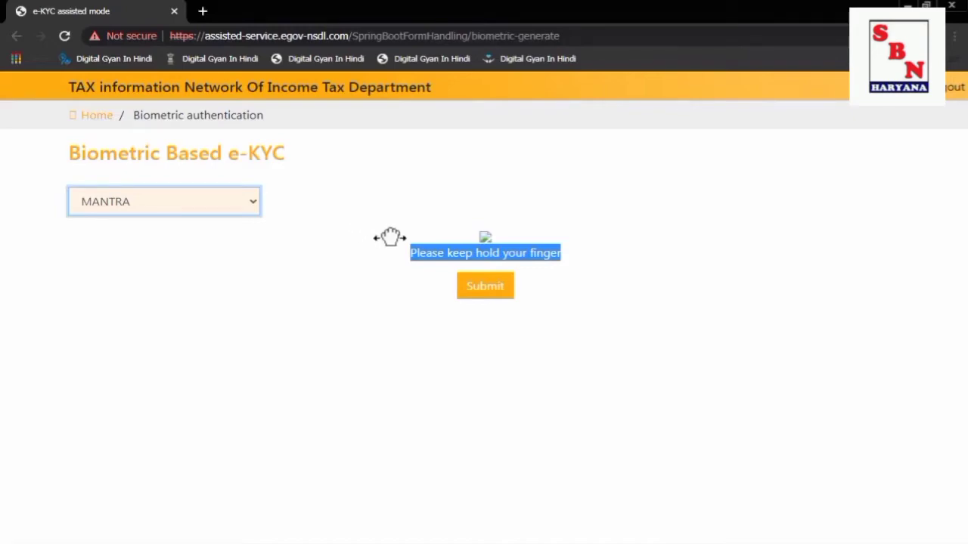
{"action": "left_click", "coordinate": [481, 287]}
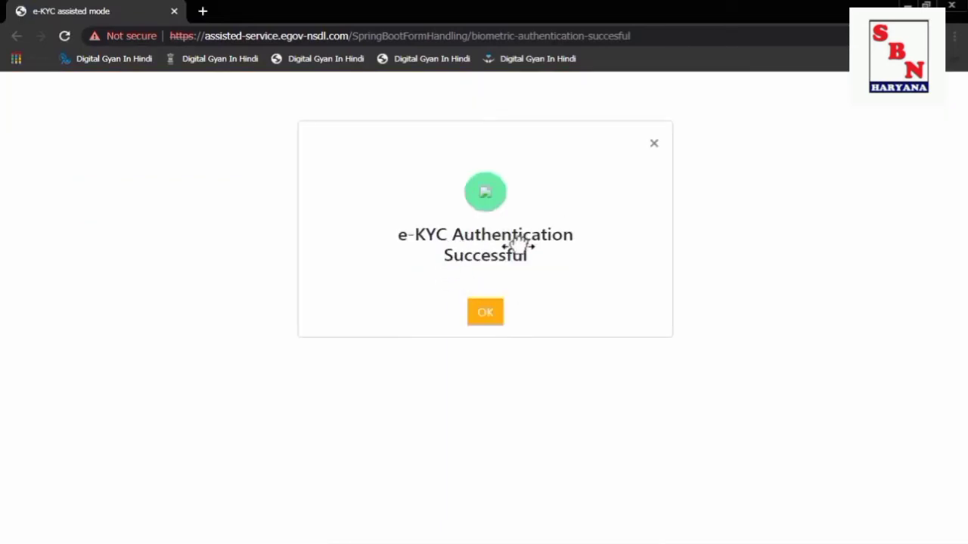
Acknowledge the e-KYC success and pick biometric authentication for the e-Sign.
{"action": "left_click", "coordinate": [493, 314]}
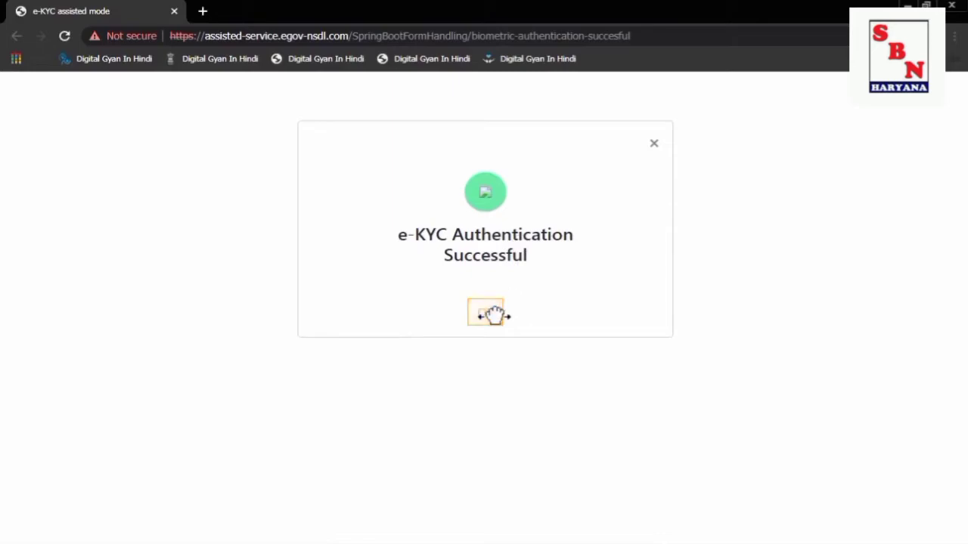
{"action": "left_click", "coordinate": [493, 314]}
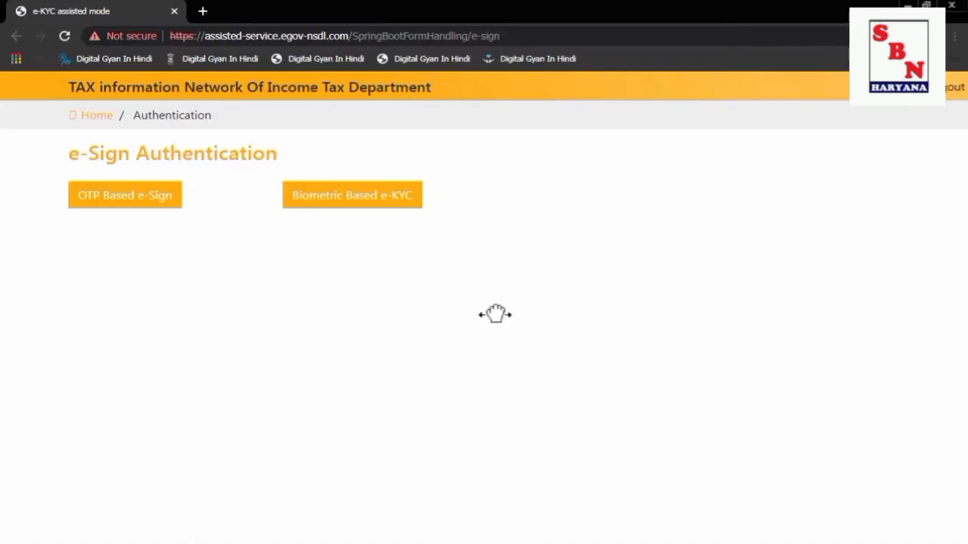
{"action": "left_click", "coordinate": [371, 196]}
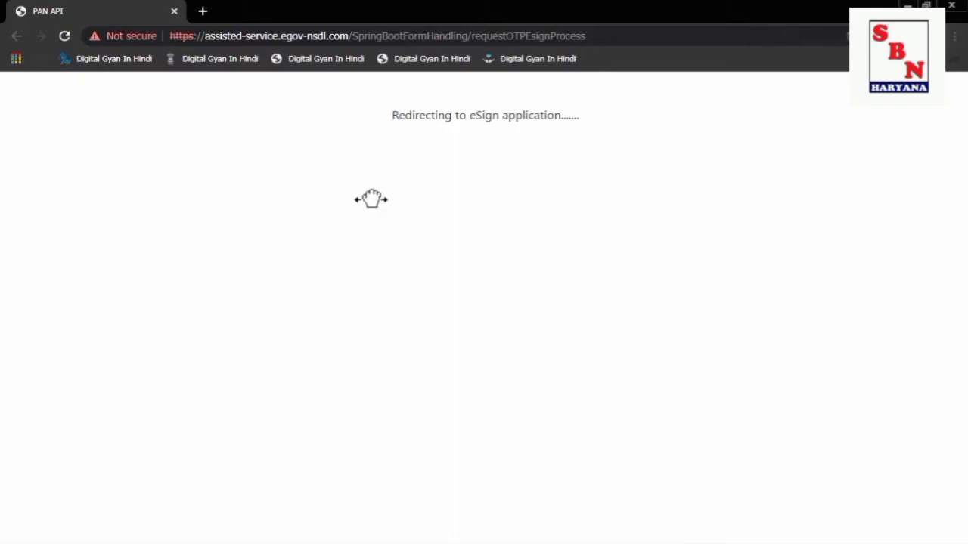
Always allow pop-ups from this site and open the blocked eSign window.
{"action": "left_click", "coordinate": [840, 36]}
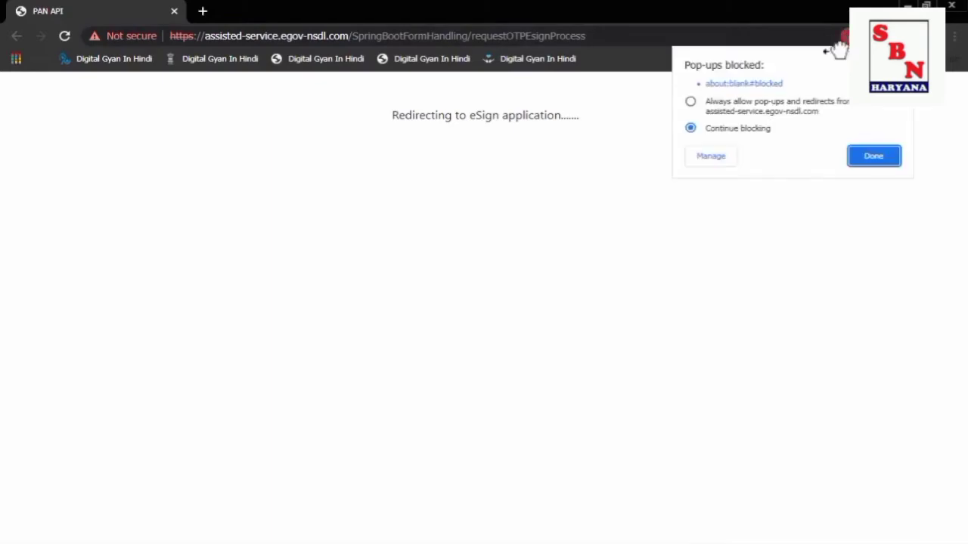
{"action": "left_click", "coordinate": [737, 106]}
{"action": "left_click", "coordinate": [858, 158]}
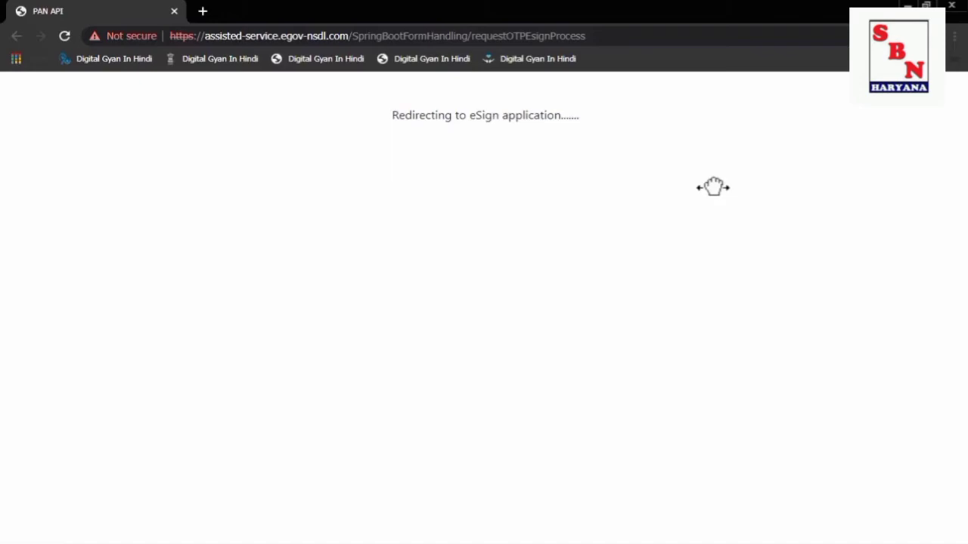
{"action": "left_click", "coordinate": [441, 123]}
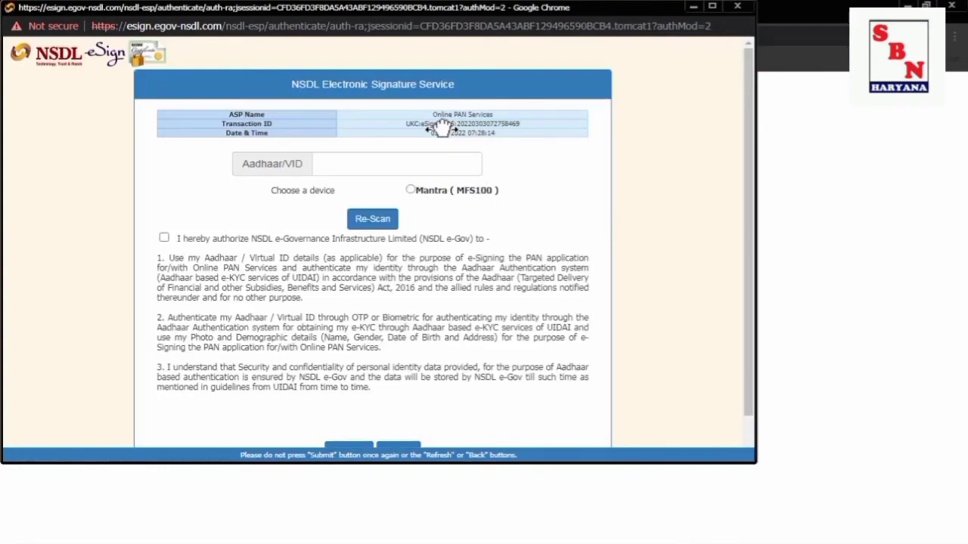
Enter the applicant's Aadhaar number, choose Mantra MFS100, accept consent and capture the fingerprint.
{"action": "left_click", "coordinate": [412, 166]}
{"action": "type", "text": "****"}
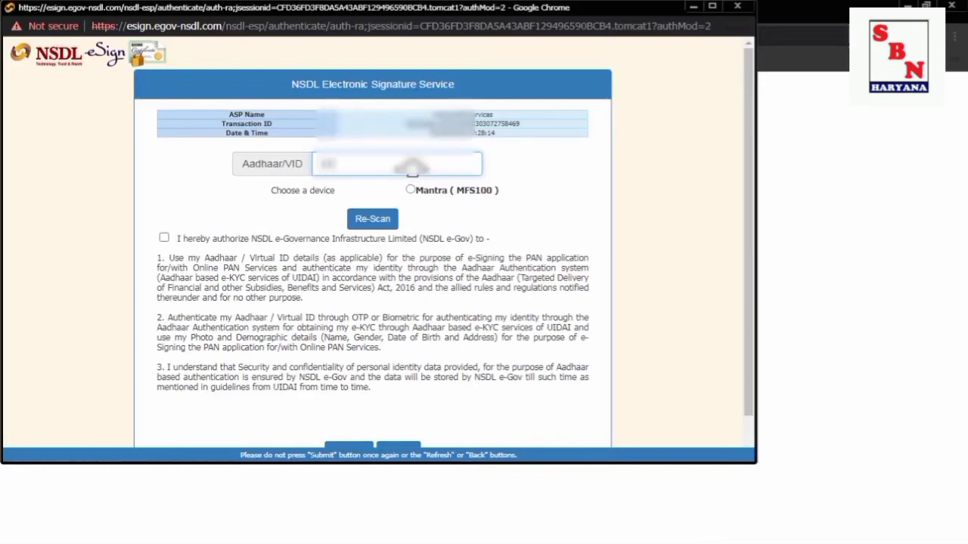
{"action": "type", "text": "********"}
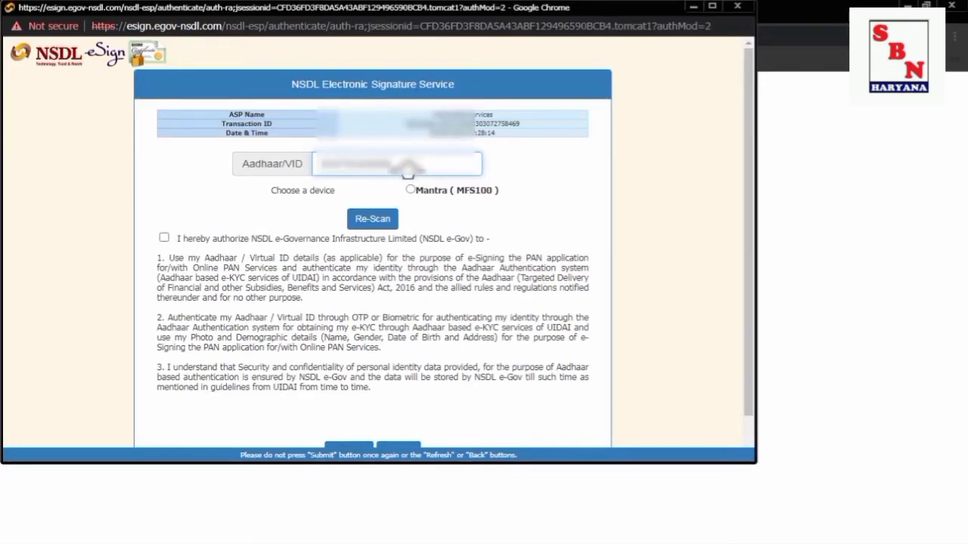
{"action": "left_click", "coordinate": [410, 190]}
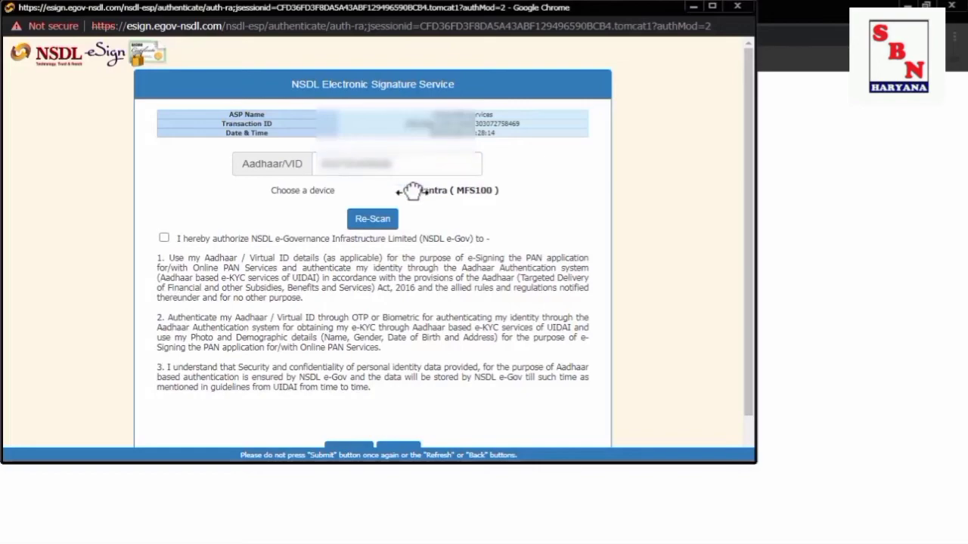
{"action": "left_click", "coordinate": [163, 238]}
{"action": "scroll", "coordinate": [346, 249], "scroll_direction": "down", "scroll_amount": 1}
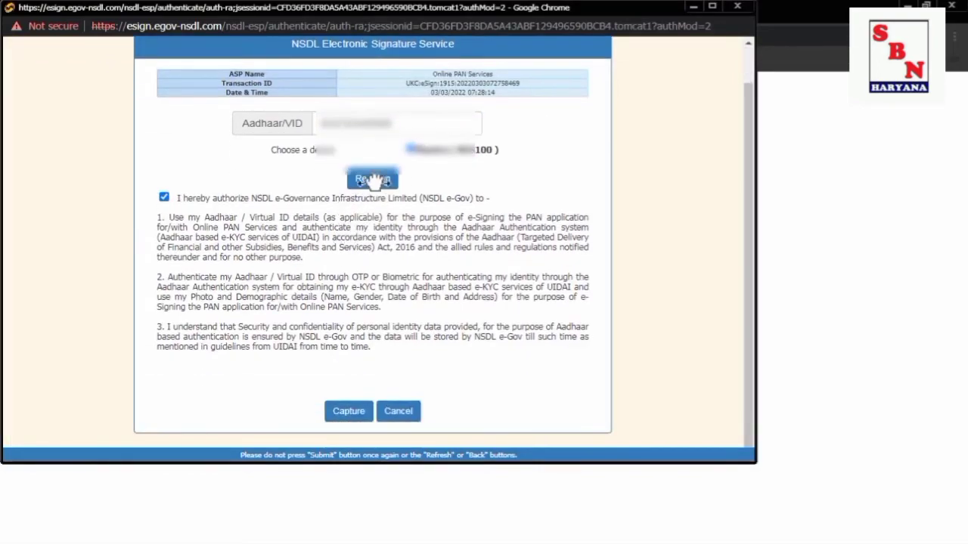
{"action": "left_click", "coordinate": [347, 409]}
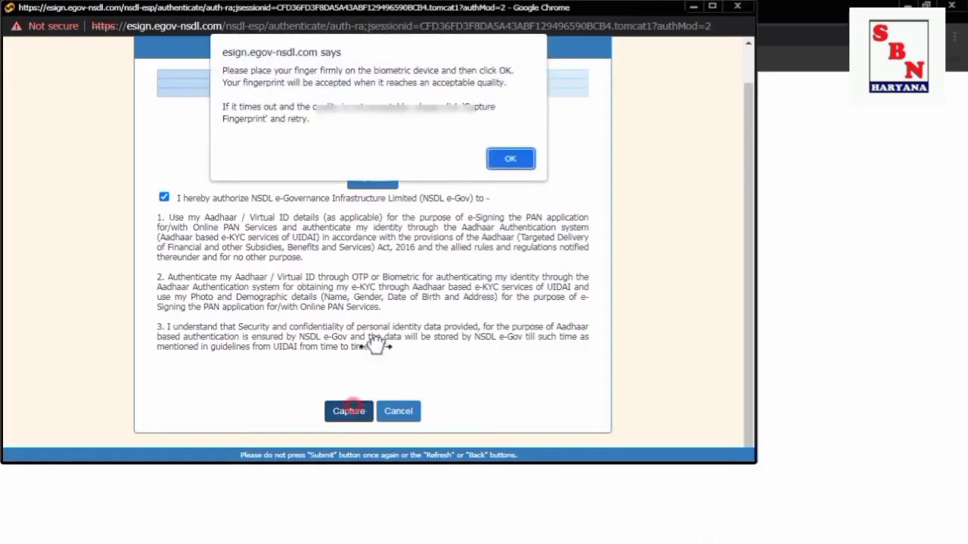
{"action": "left_click", "coordinate": [510, 160]}
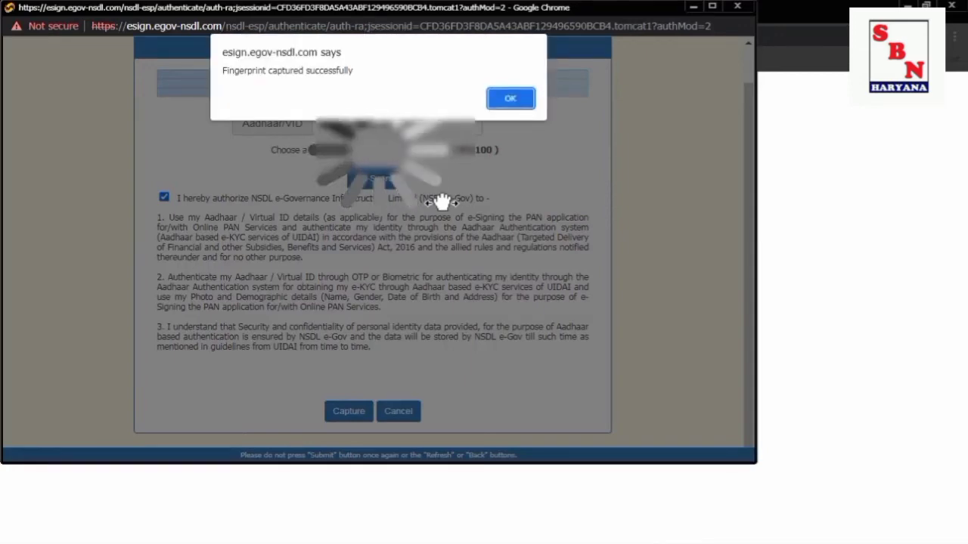
{"action": "left_click", "coordinate": [510, 97]}
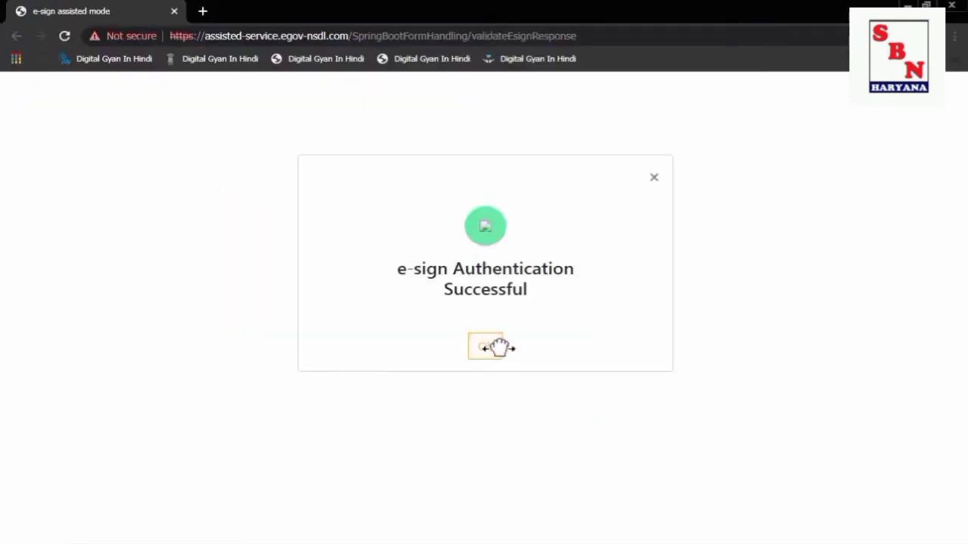
Acknowledge the e-sign success dialog to continue to the UTIITSL Form 49A page.
{"action": "left_click", "coordinate": [495, 346]}
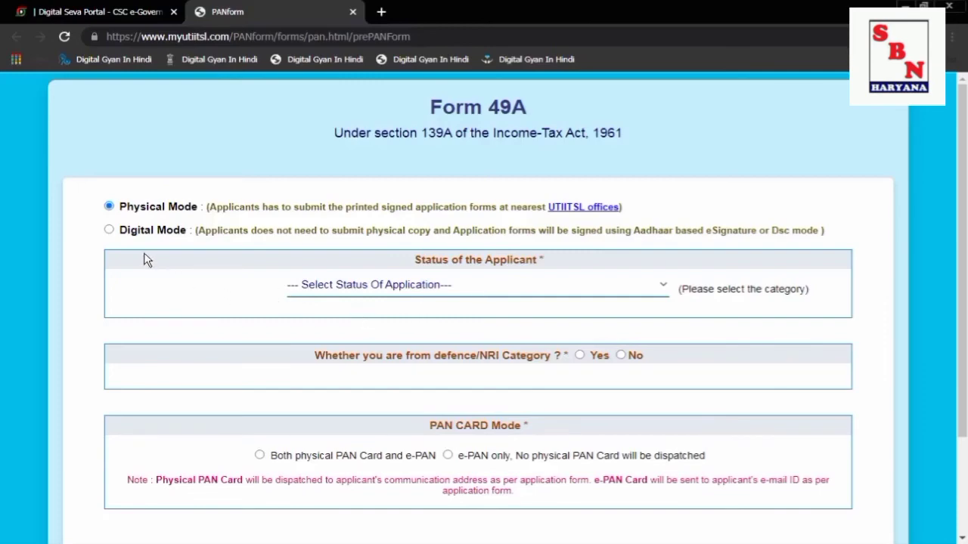
{"action": "left_click", "coordinate": [313, 296]}
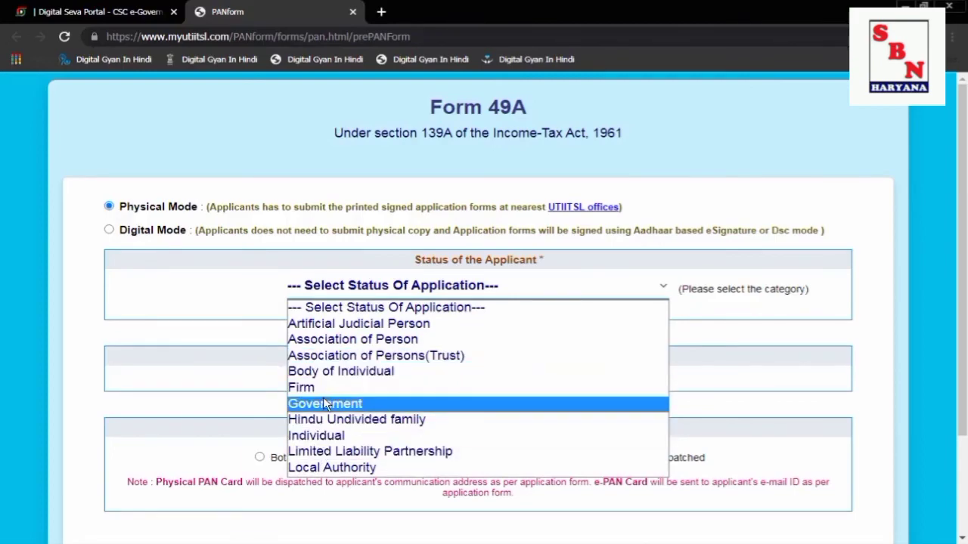
{"action": "left_click", "coordinate": [212, 318]}
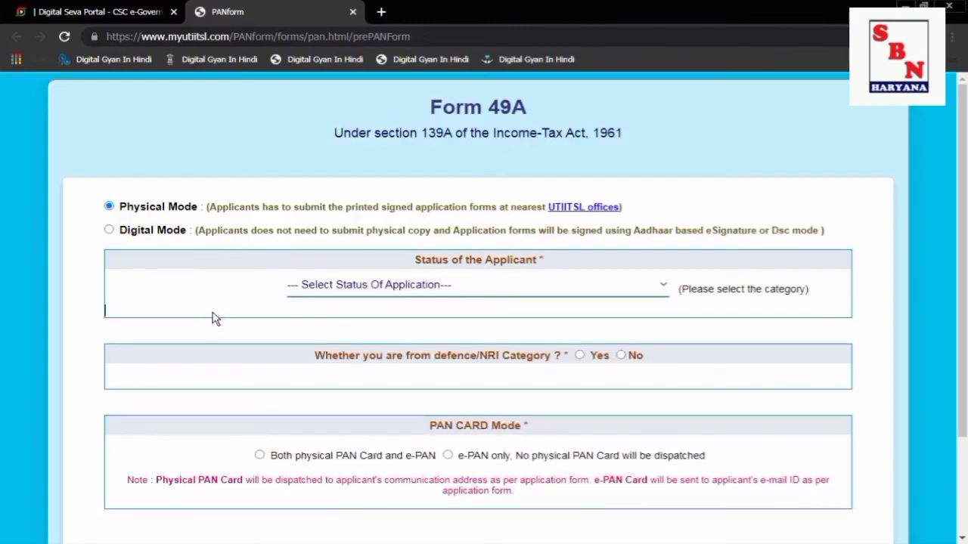
{"action": "left_click", "coordinate": [355, 294]}
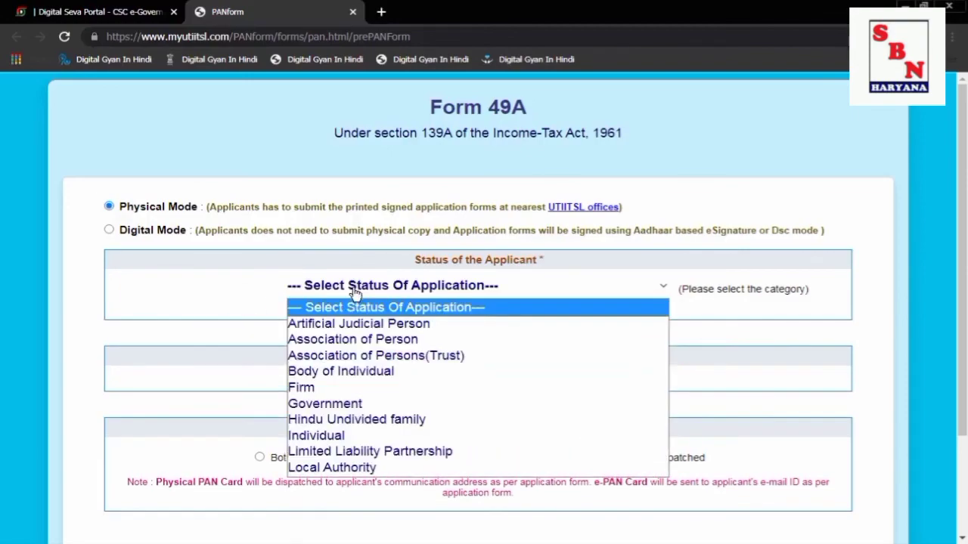
{"action": "left_click", "coordinate": [680, 266]}
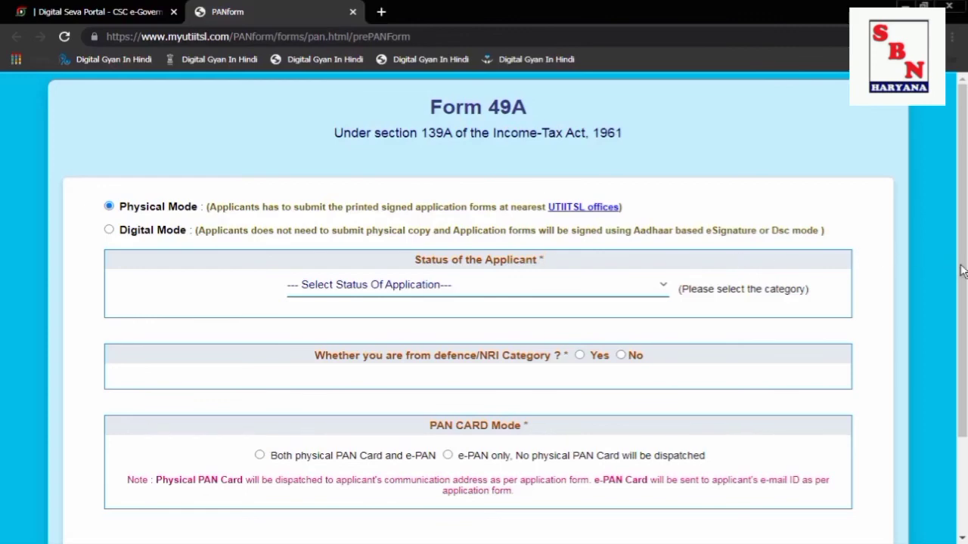
{"action": "left_click", "coordinate": [545, 296]}
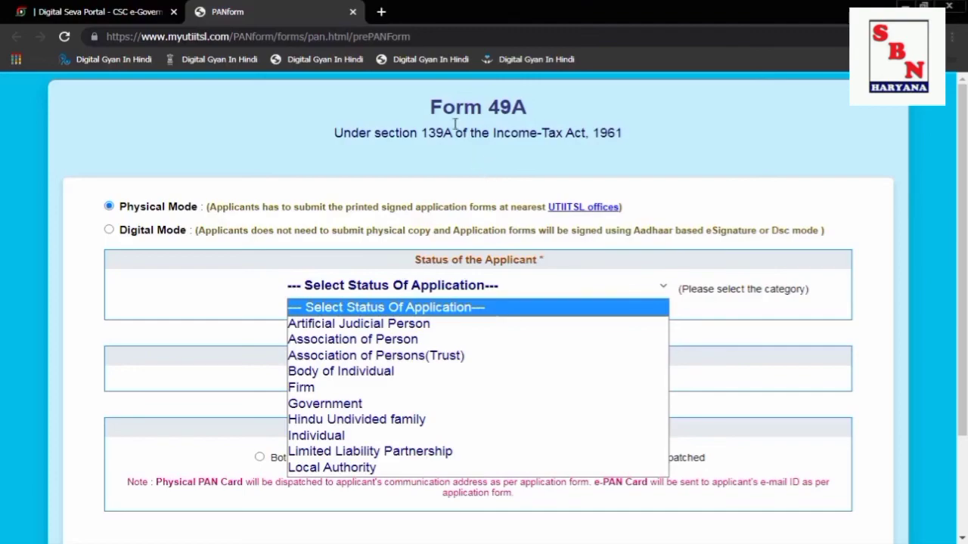
{"action": "left_click_drag", "start_coordinate": [488, 106], "coordinate": [512, 104]}
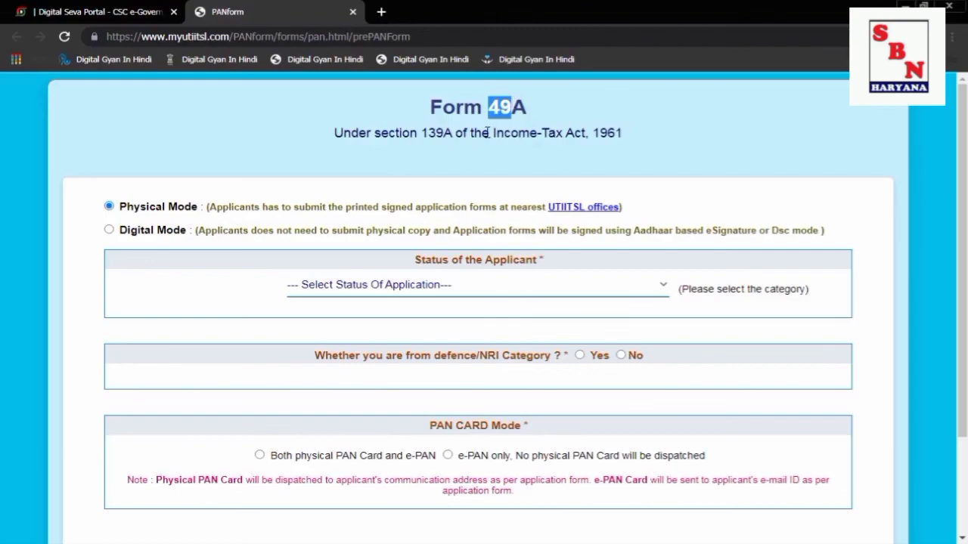
{"action": "left_click", "coordinate": [363, 293]}
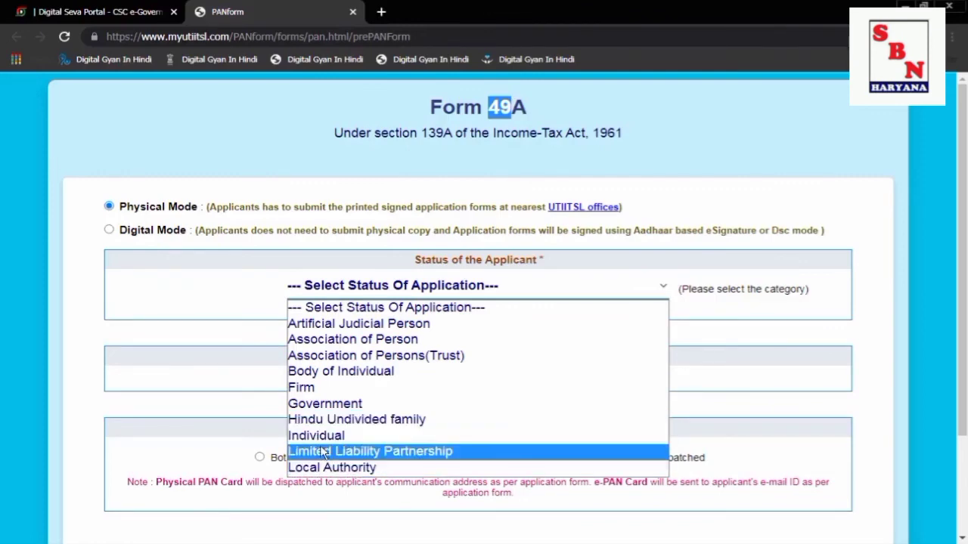
{"action": "left_click", "coordinate": [244, 345]}
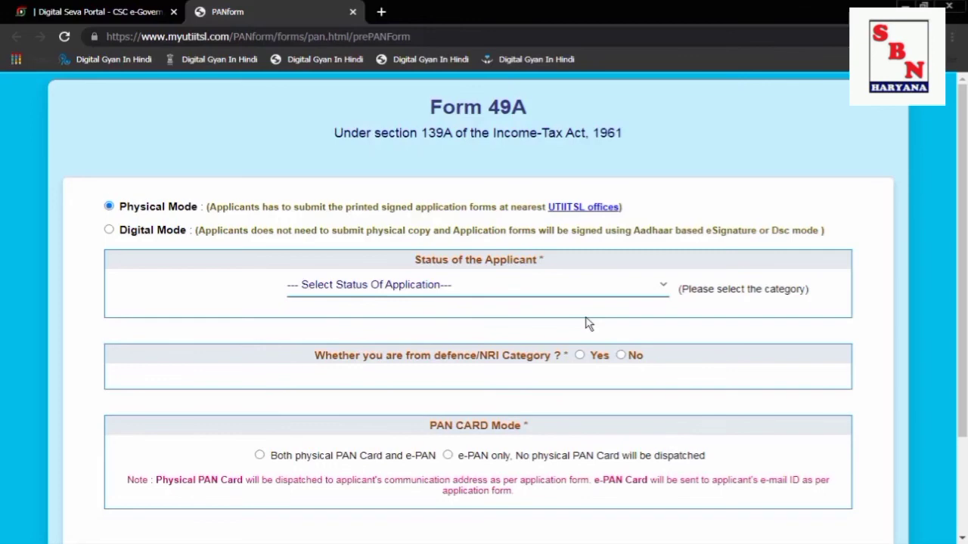